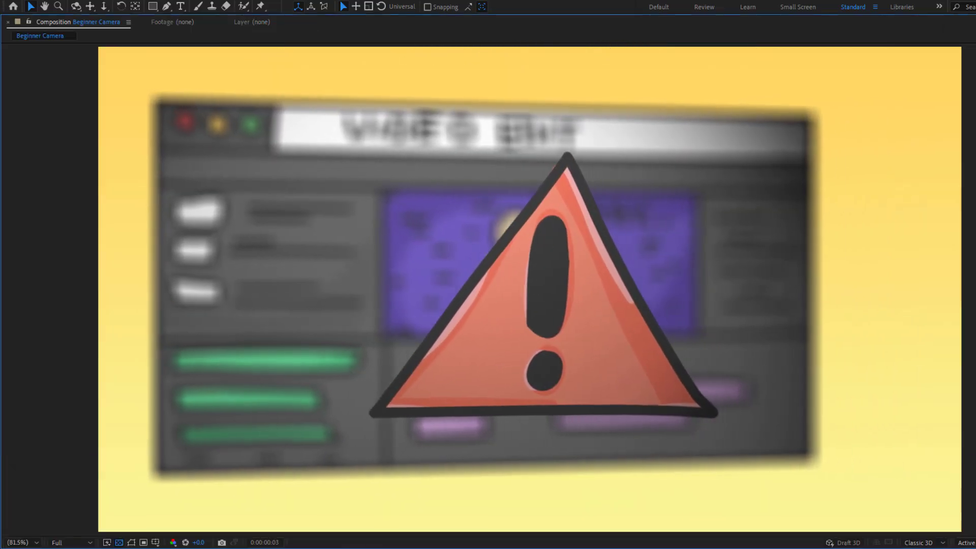
# Step: Un-maximize the Composition panel so the Standard workspace panels reappear
pyautogui.press('`')
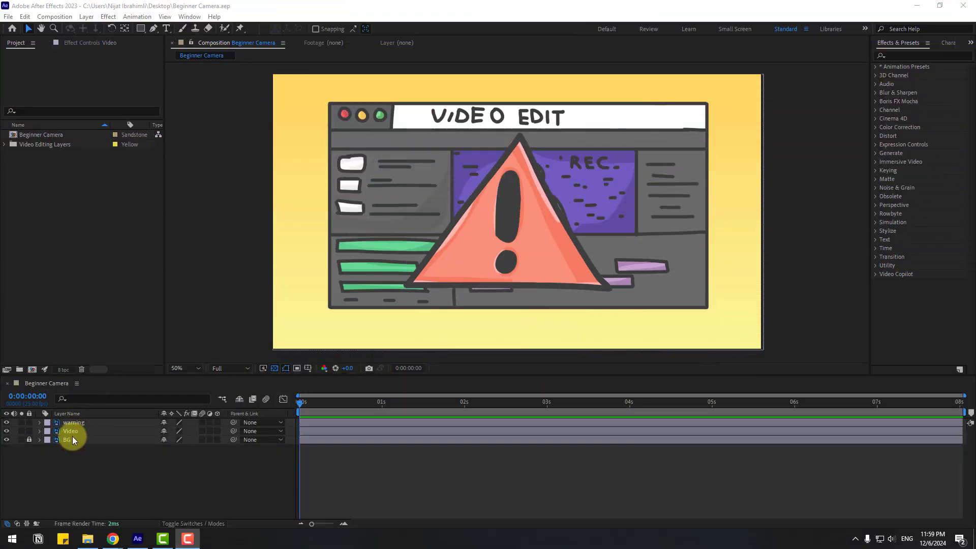
# Step: Turn on the 3D Layer switch for the Video and warning layers
pyautogui.click(71, 433)
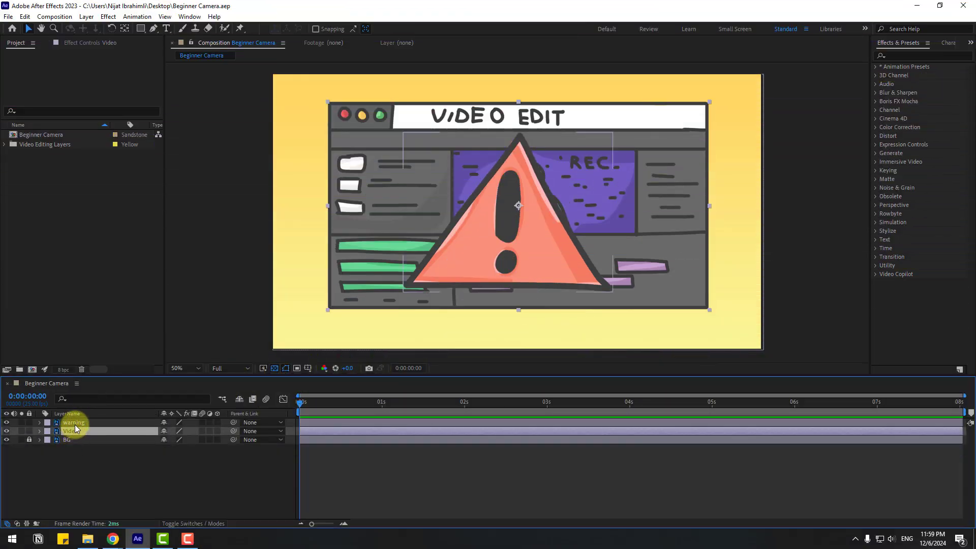
pyautogui.keyDown('ctrl'); pyautogui.click(75, 425); pyautogui.keyUp('ctrl')
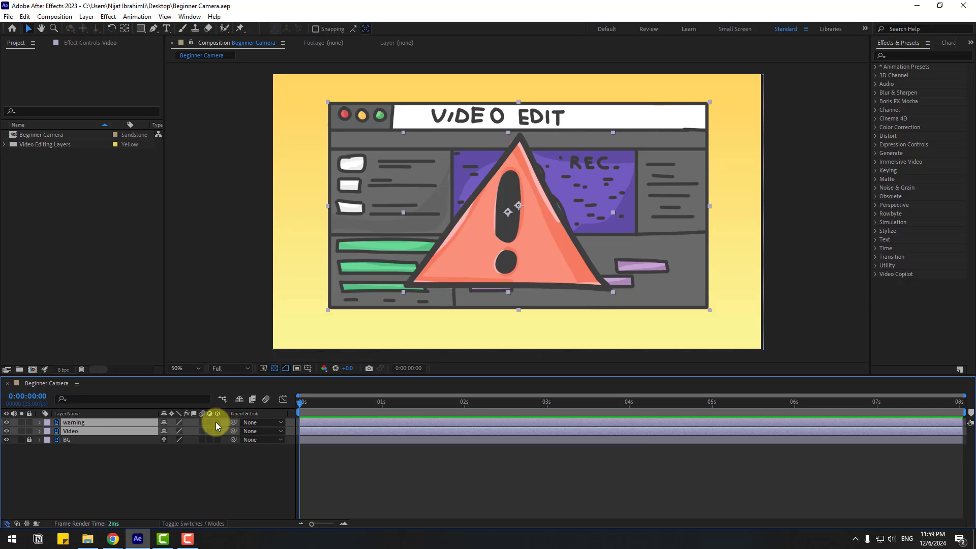
pyautogui.click(184, 522)
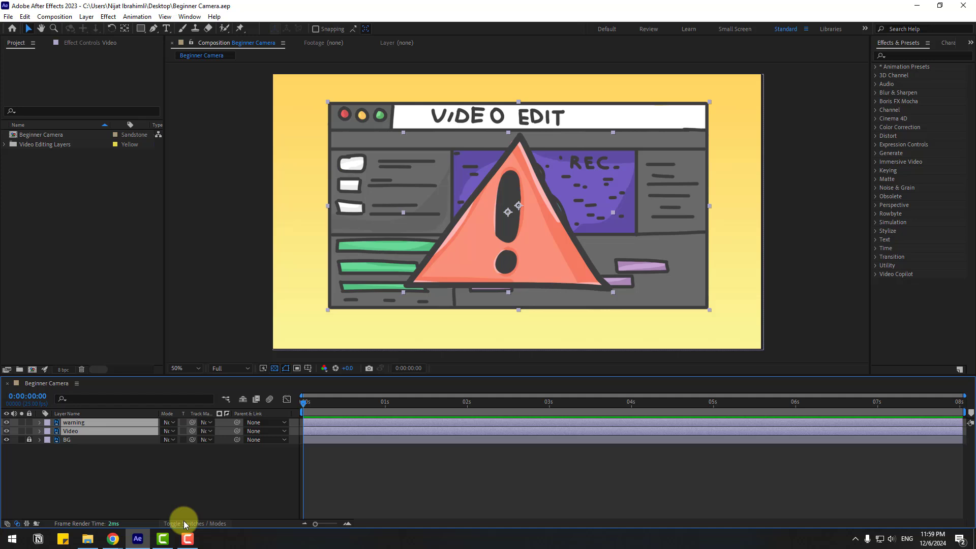
pyautogui.click(184, 520)
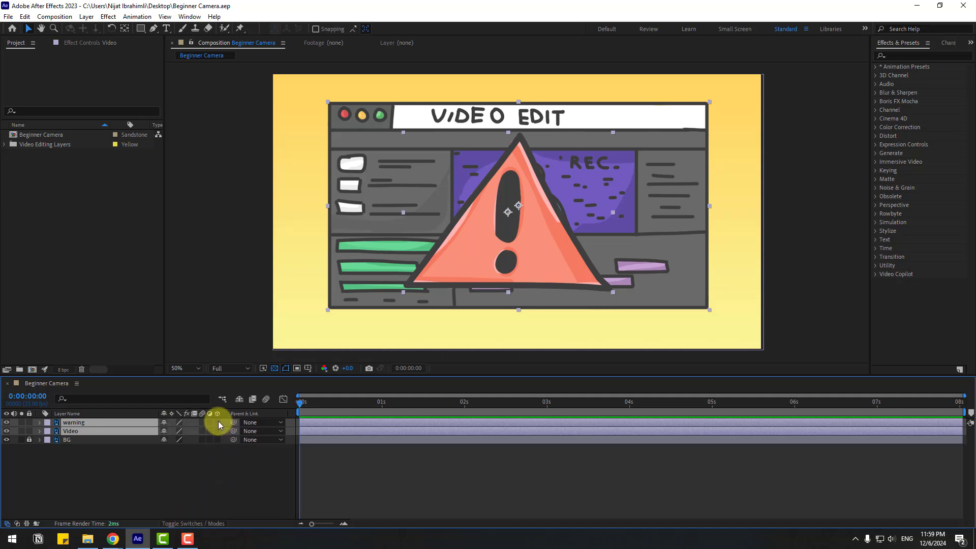
pyautogui.click(217, 423)
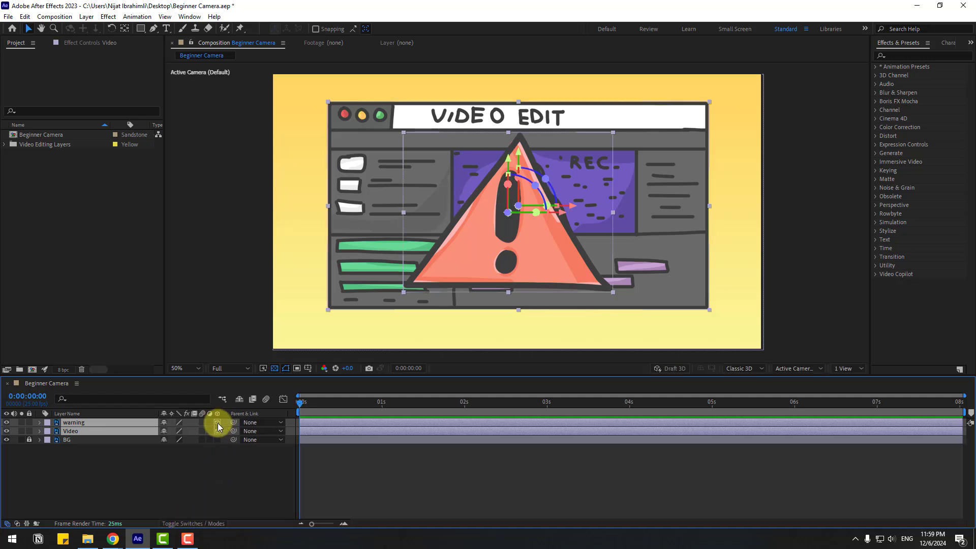
pyautogui.click(141, 495)
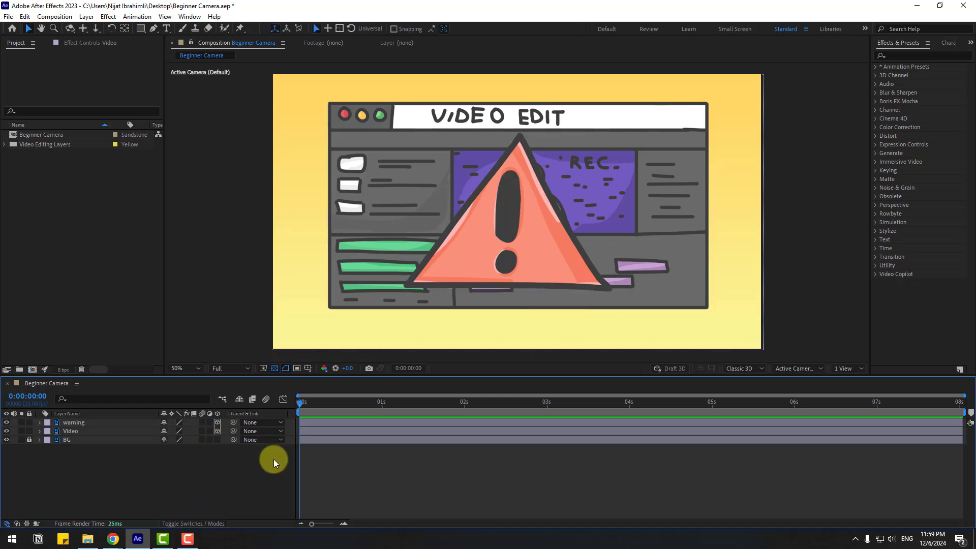
# Step: Split the viewer into 2 Views, with the second showing the Top view
pyautogui.click(846, 367)
pyautogui.click(855, 390)
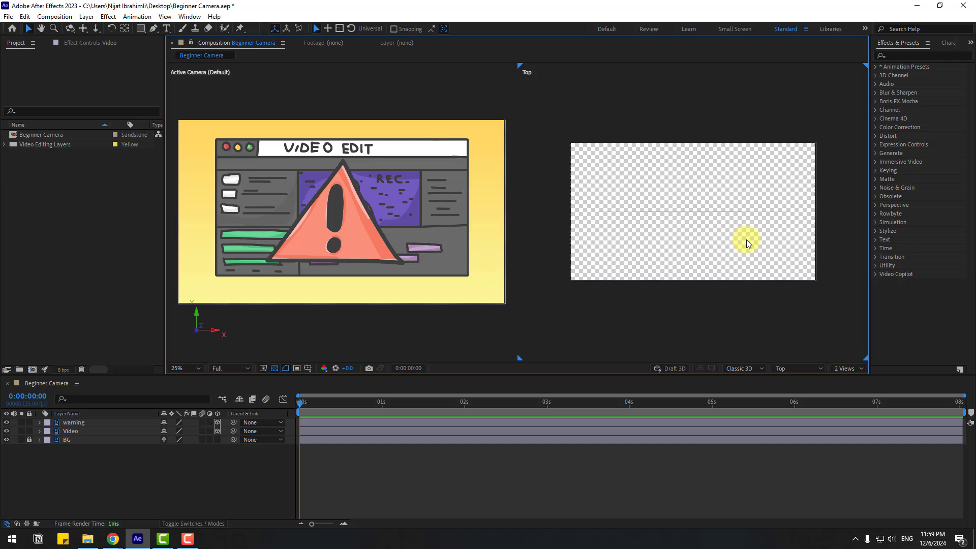
pyautogui.click(800, 369)
pyautogui.click(787, 251)
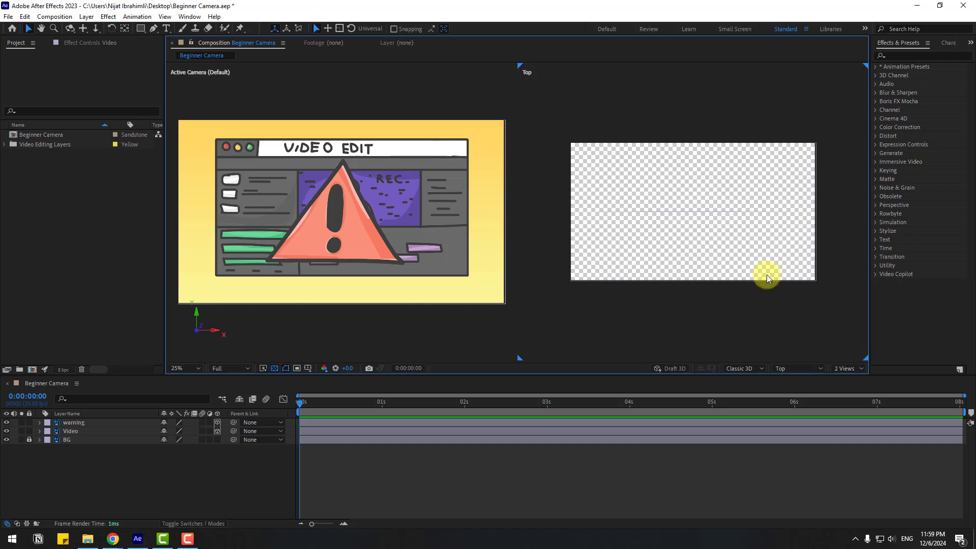
# Step: Push the Video layer back in Z and bring the warning layer forward to Z -239
pyautogui.click(75, 432)
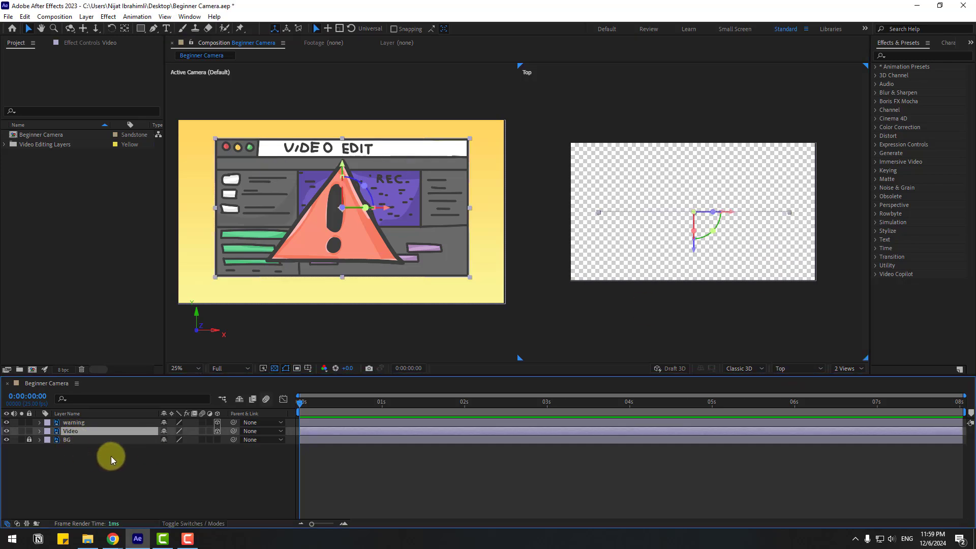
pyautogui.press('p')
pyautogui.moveTo(194, 442); pyautogui.dragTo(559, 396)
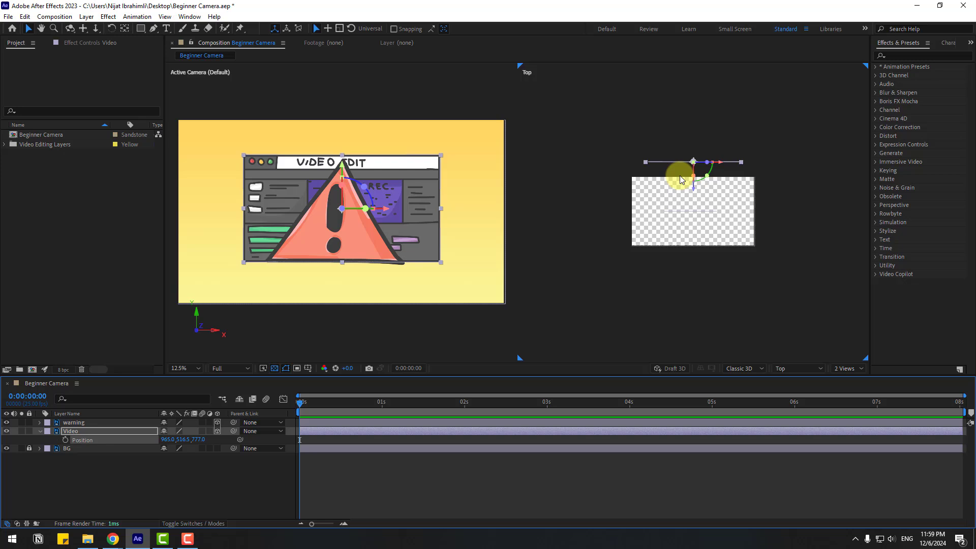
pyautogui.click(72, 424)
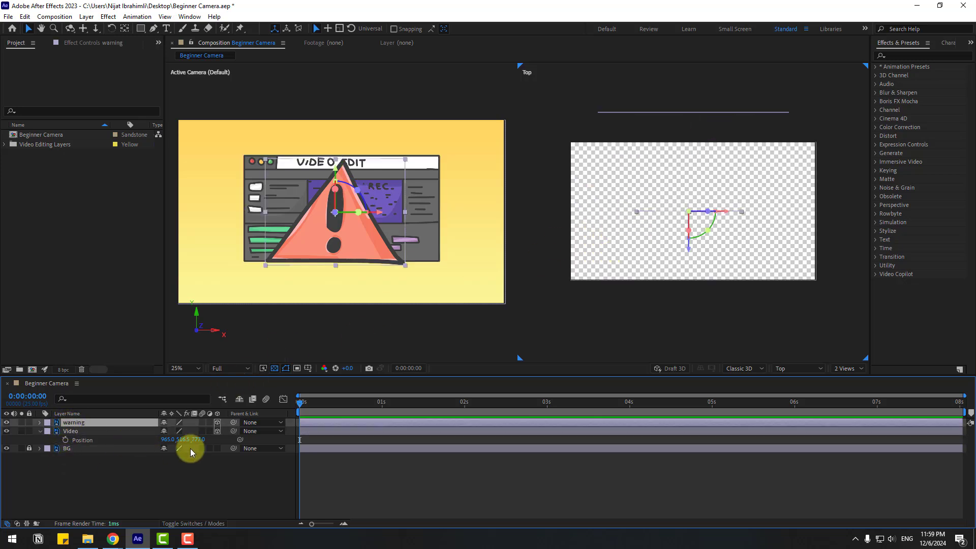
pyautogui.press('p')
pyautogui.moveTo(196, 433); pyautogui.dragTo(101, 464)
# Step: Scale the Video layer to 127% and return the viewer to a single view
pyautogui.click(70, 440)
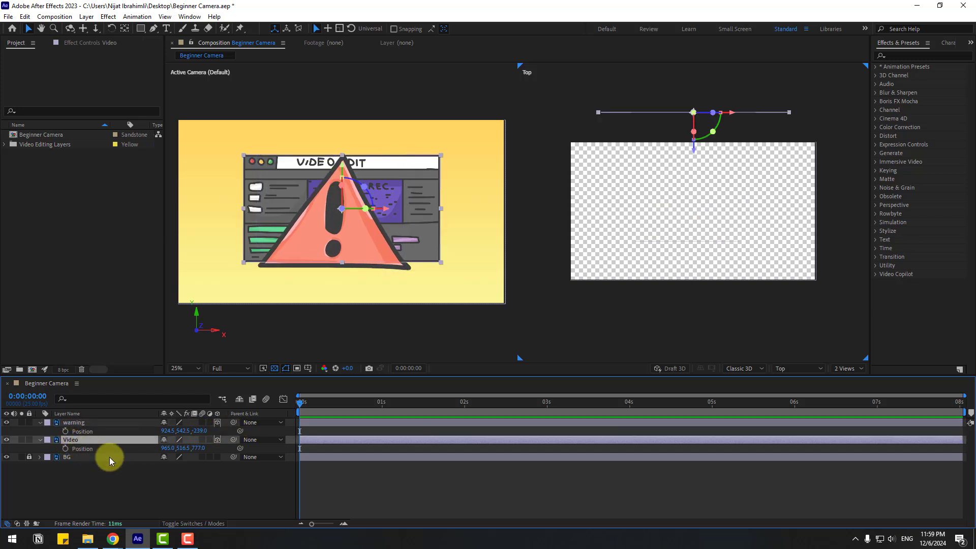
pyautogui.press('s')
pyautogui.moveTo(179, 453); pyautogui.dragTo(193, 453)
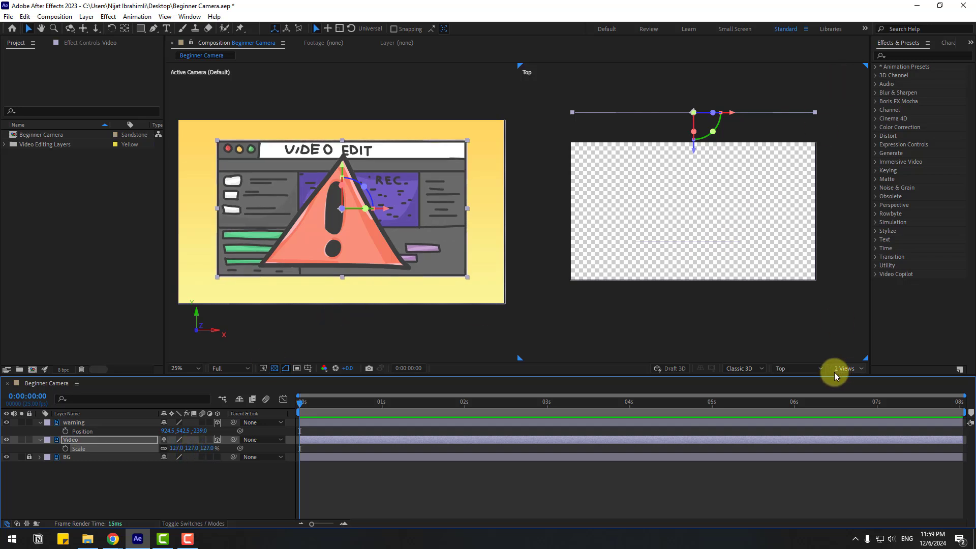
pyautogui.click(797, 368)
pyautogui.click(844, 373)
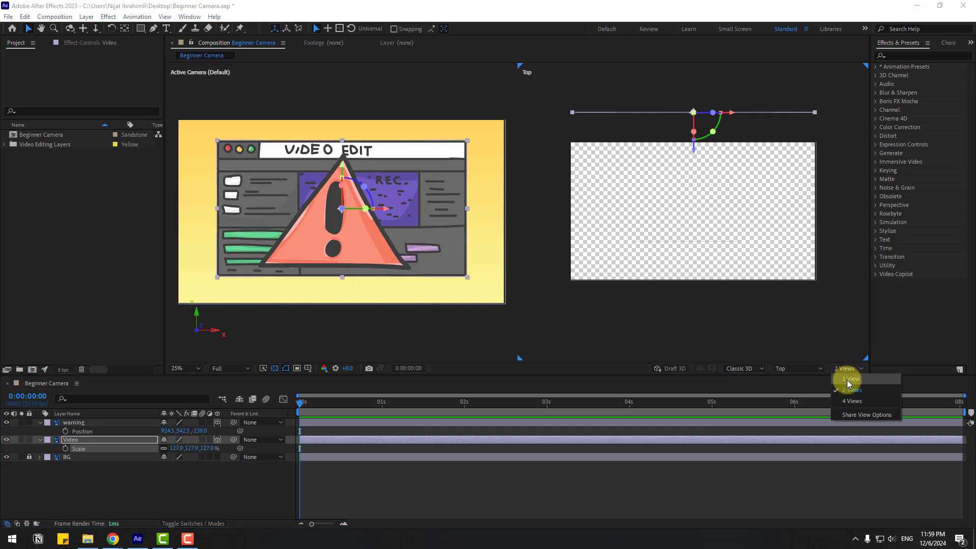
pyautogui.click(847, 380)
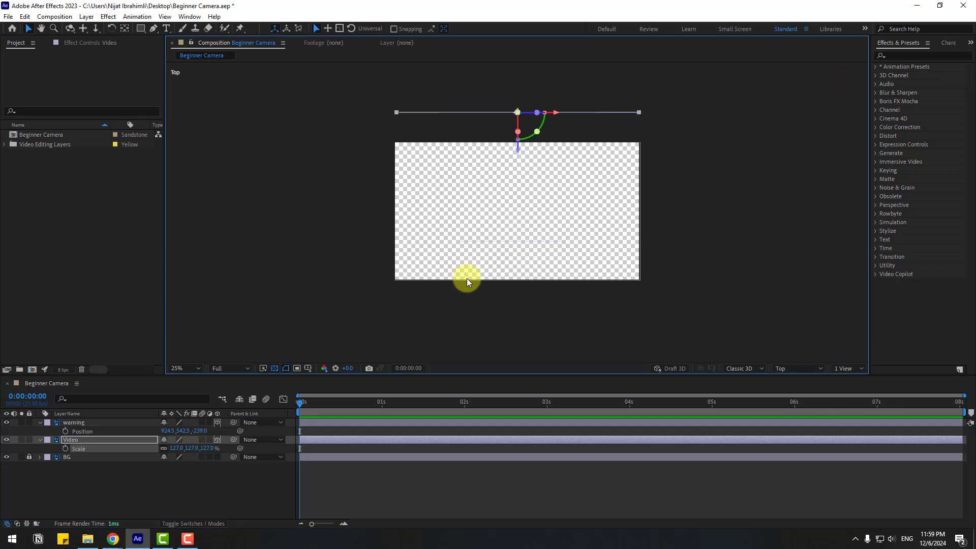
# Step: View the scene through the Active Camera with Title/Action Safe guides shown
pyautogui.click(798, 366)
pyautogui.click(794, 204)
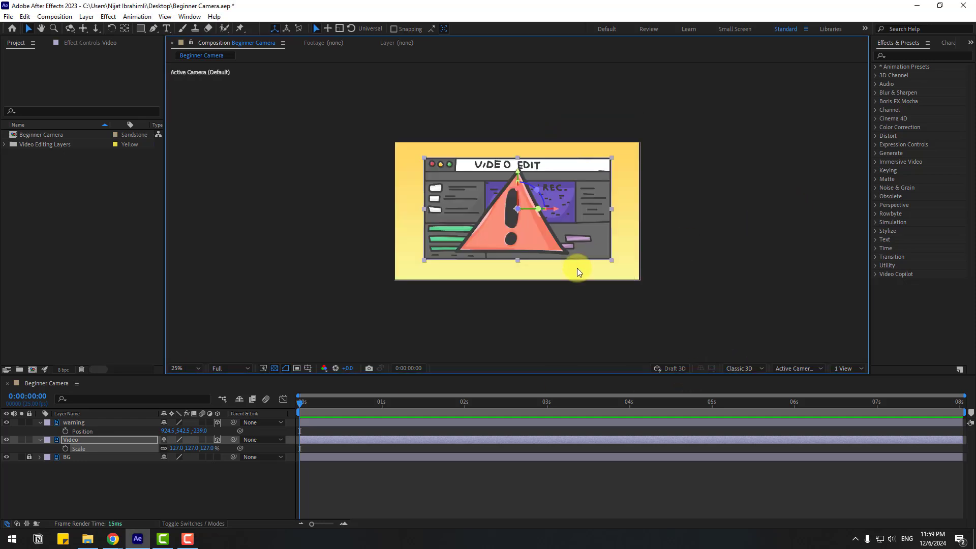
pyautogui.scroll(3, 577, 267)
pyautogui.scroll(-2, 577, 270)
pyautogui.click(69, 464)
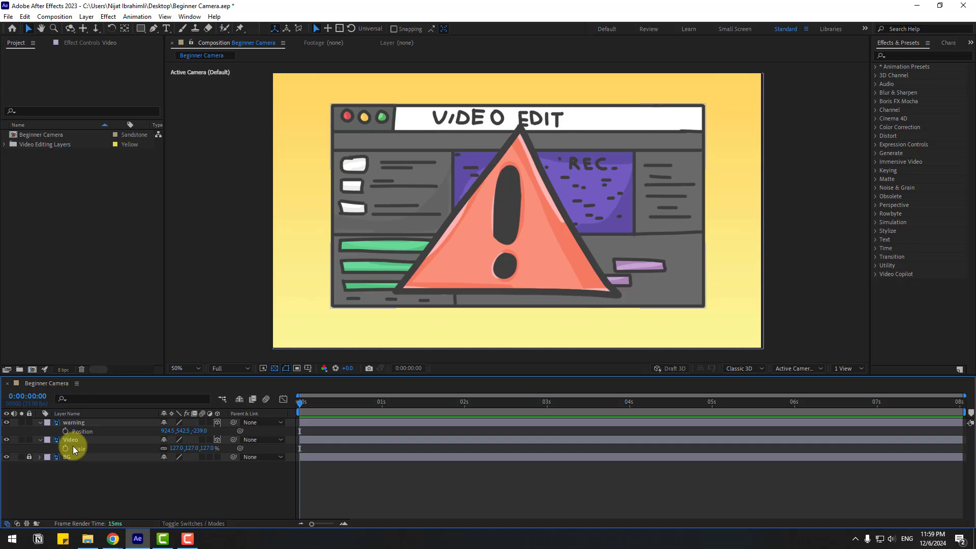
pyautogui.click(71, 440)
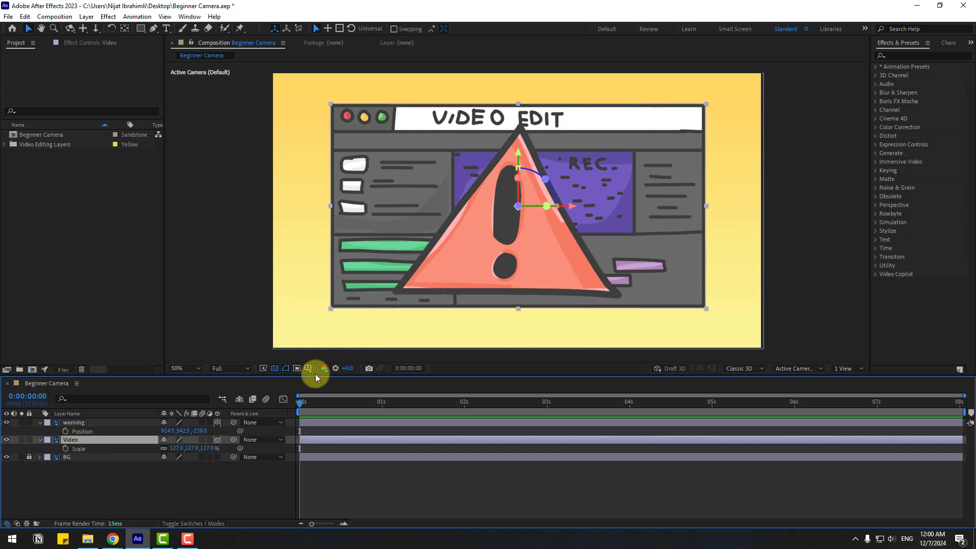
pyautogui.click(308, 369)
pyautogui.click(323, 376)
# Step: Nudge the Video layer, then recentre the warning triangle at 960.9, 517.0 scaled to 87%
pyautogui.moveTo(375, 273)
pyautogui.mouseDown()
pyautogui.moveTo(377, 262)
pyautogui.moveTo(383, 268)
pyautogui.mouseUp()
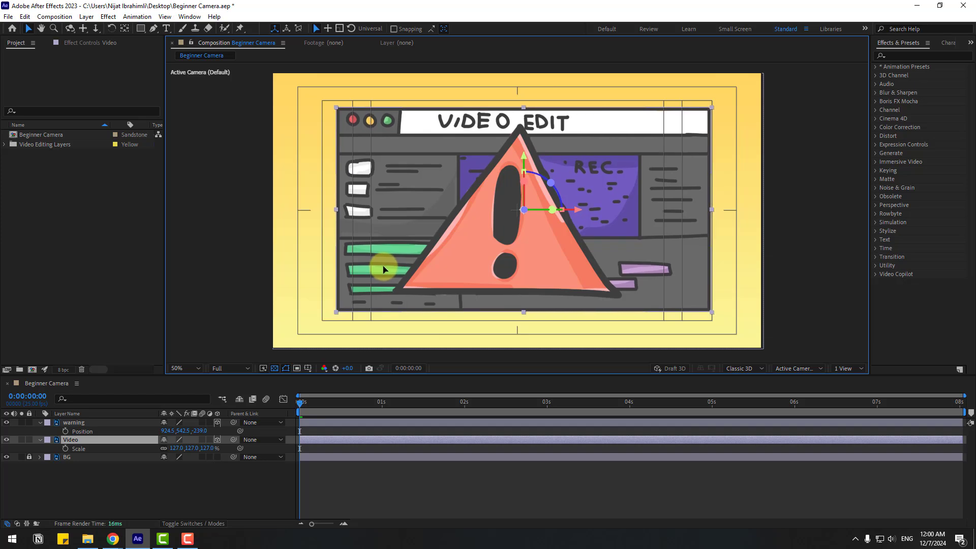
pyautogui.click(84, 422)
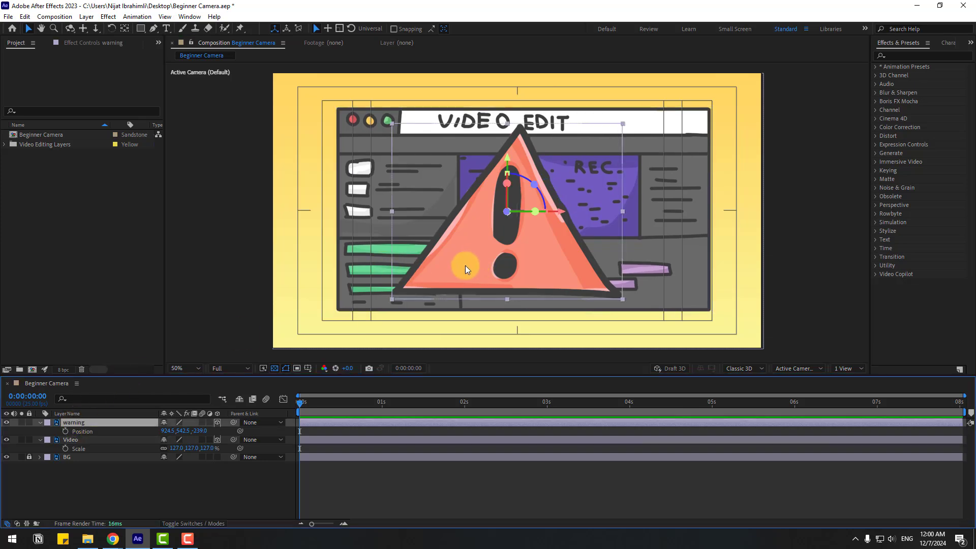
pyautogui.moveTo(464, 265); pyautogui.dragTo(476, 257)
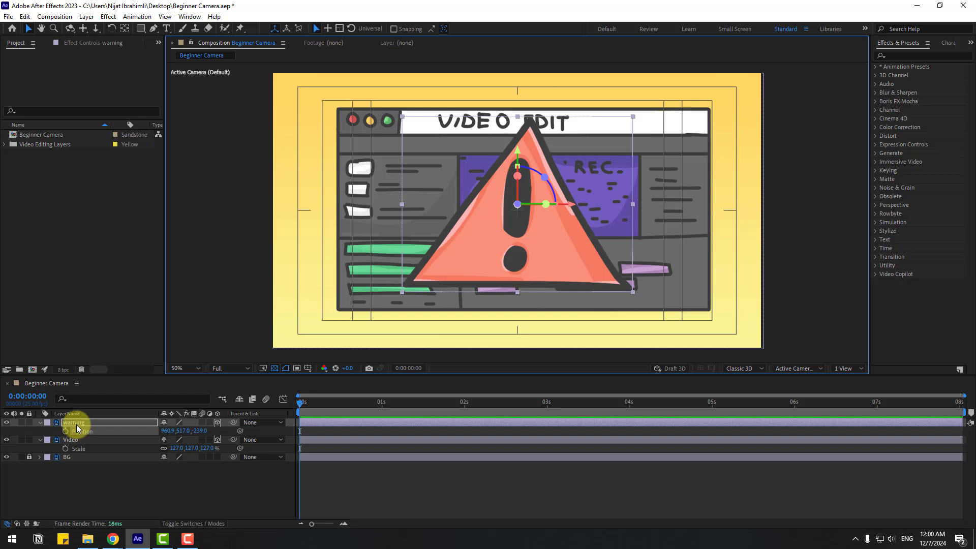
pyautogui.press('s')
pyautogui.moveTo(175, 435); pyautogui.dragTo(169, 432)
pyautogui.moveTo(525, 245); pyautogui.dragTo(524, 250)
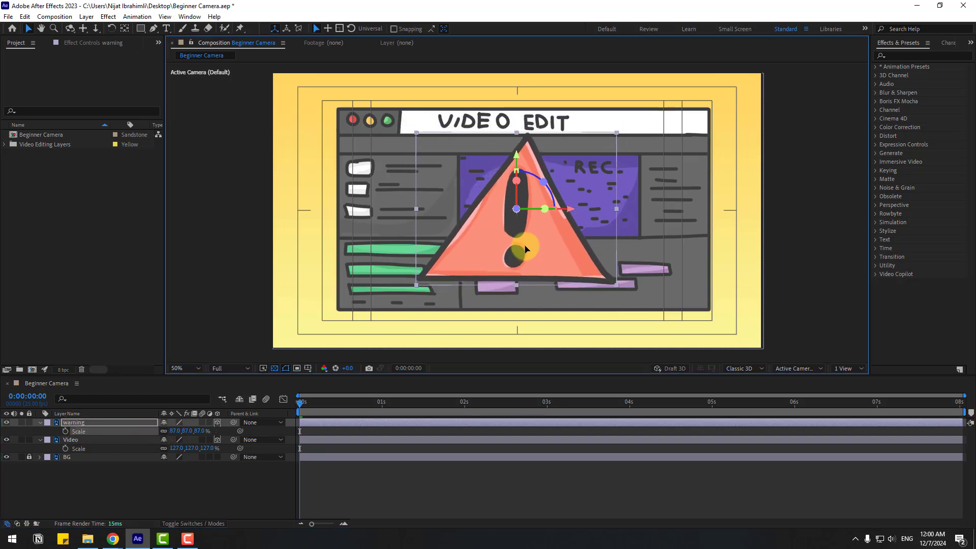
pyautogui.click(39, 422)
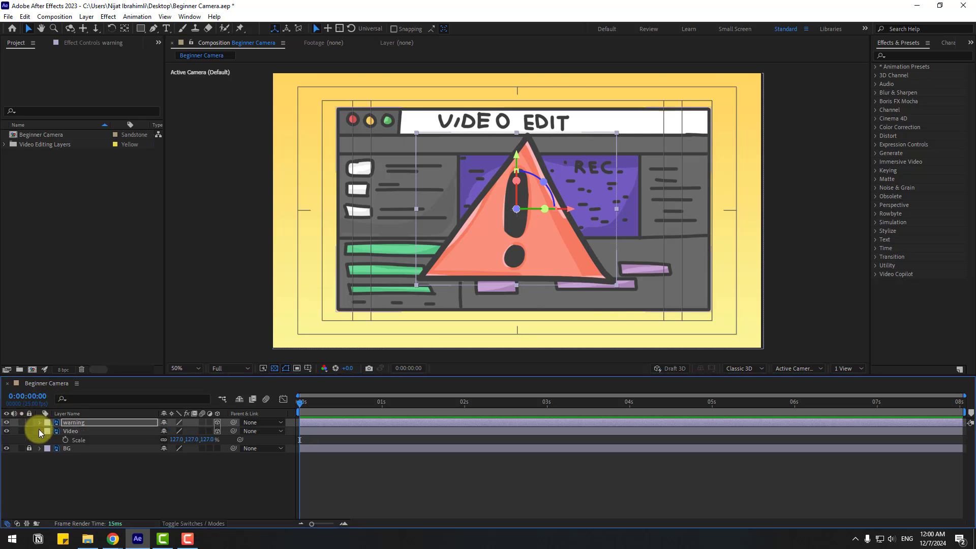
pyautogui.click(39, 431)
pyautogui.click(84, 467)
# Step: Add a new camera layer, Camera 1, using the 50mm lens preset
pyautogui.rightClick(69, 471)
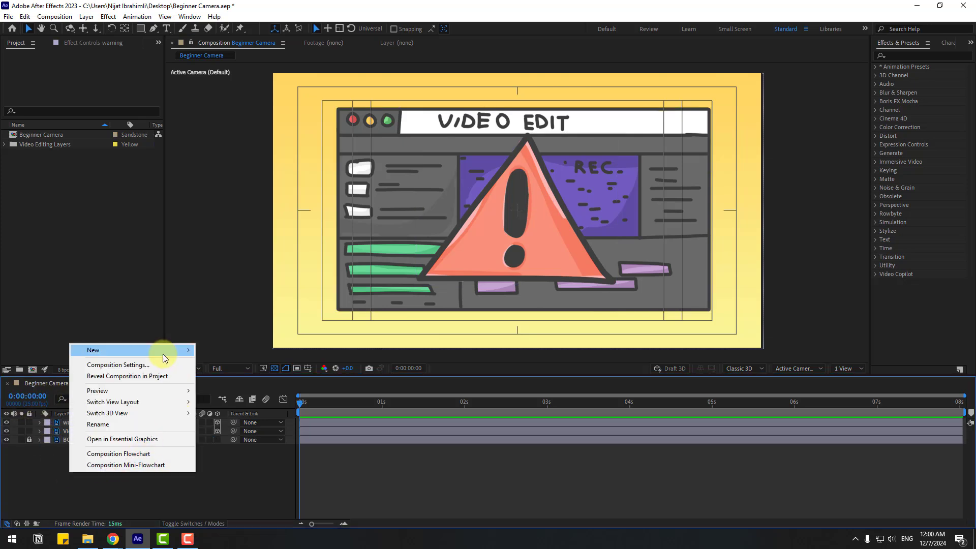
pyautogui.moveTo(158, 349)
pyautogui.click(223, 399)
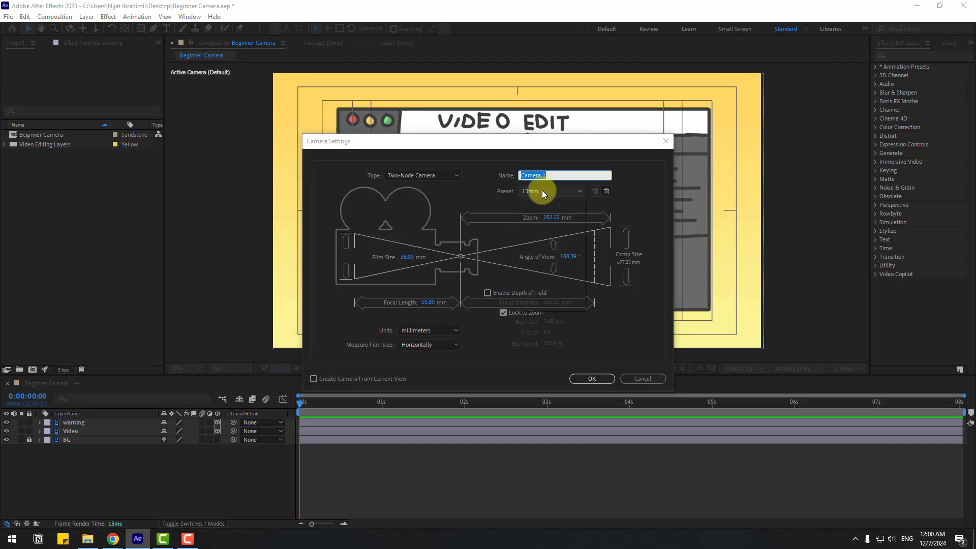
pyautogui.click(542, 190)
pyautogui.click(546, 273)
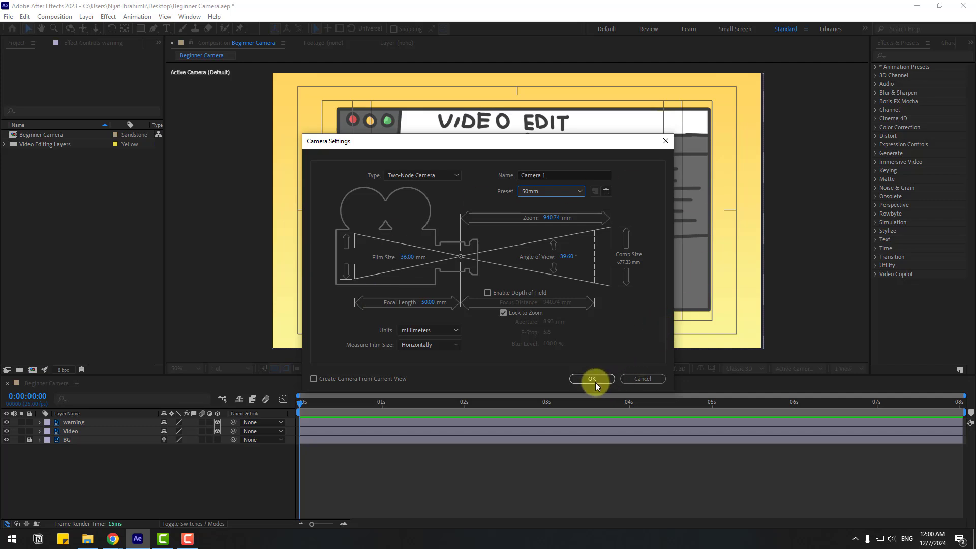
pyautogui.click(593, 380)
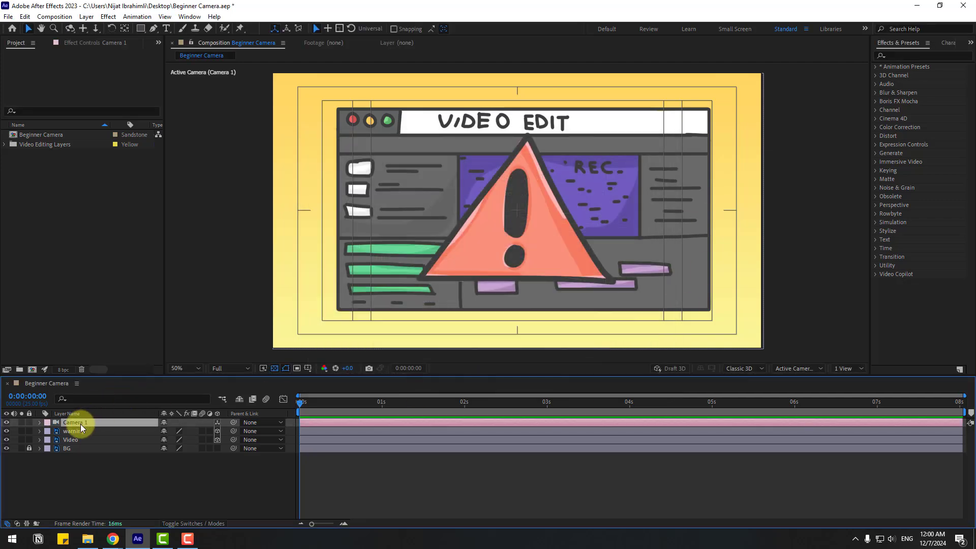
# Step: Create an orbit null for Camera 1, then reselect the camera with the Selection Tool
pyautogui.rightClick(78, 424)
pyautogui.moveTo(162, 347)
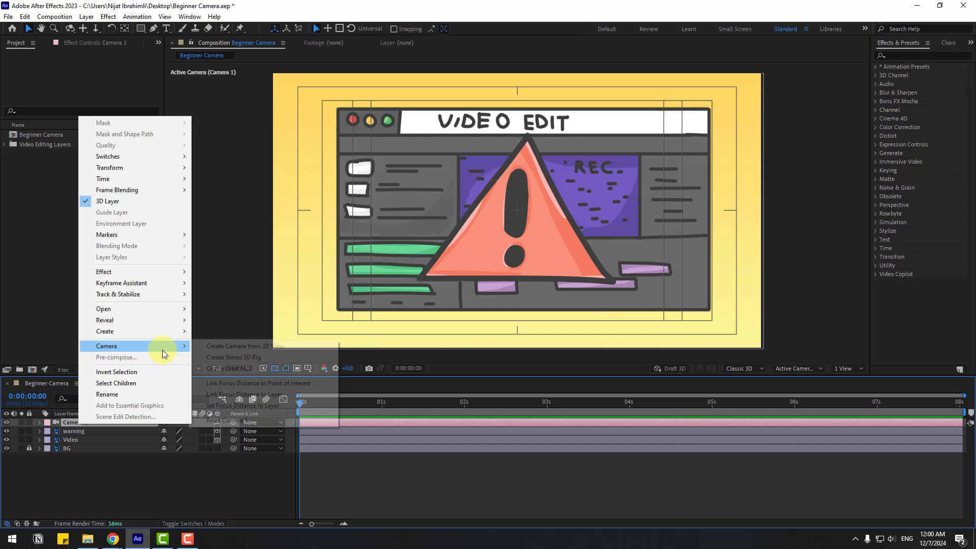
pyautogui.click(229, 368)
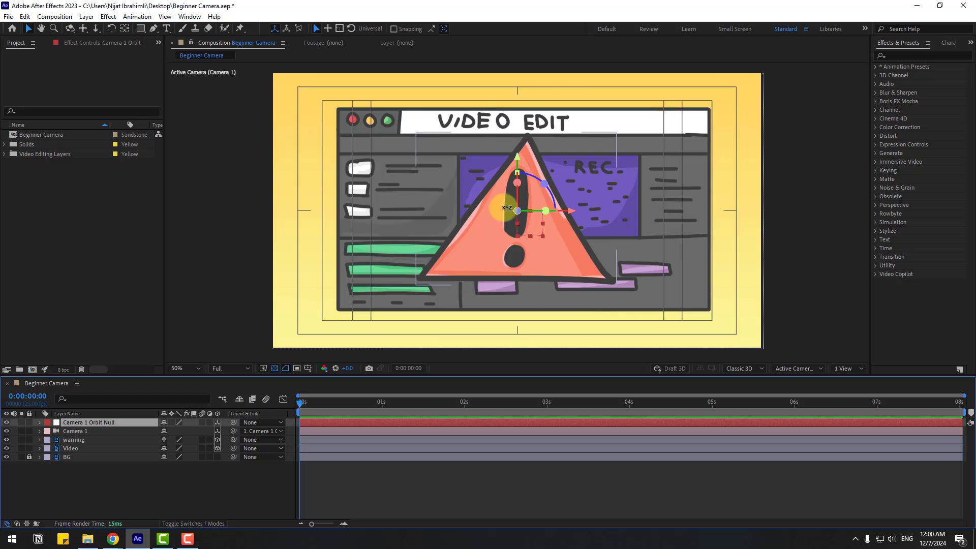
pyautogui.click(125, 29)
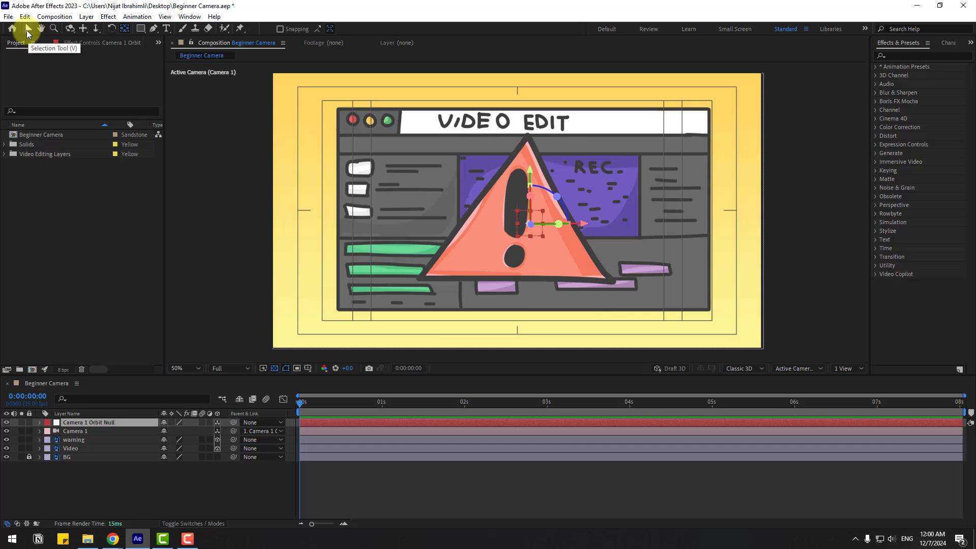
pyautogui.click(29, 32)
pyautogui.click(81, 432)
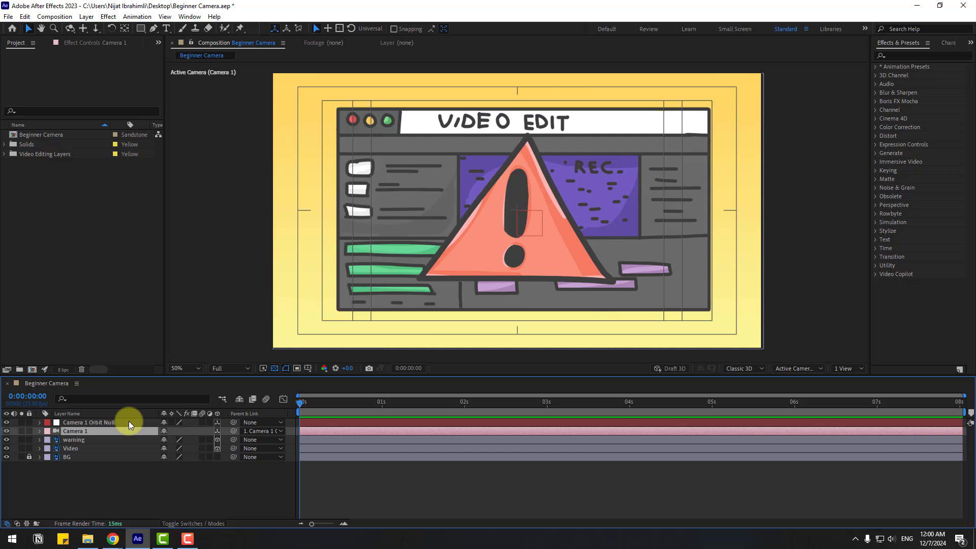
# Step: Keyframe the orbit null's Y Rotation at +11° (0s), -7° (1s) and +11° (2s)
pyautogui.click(82, 424)
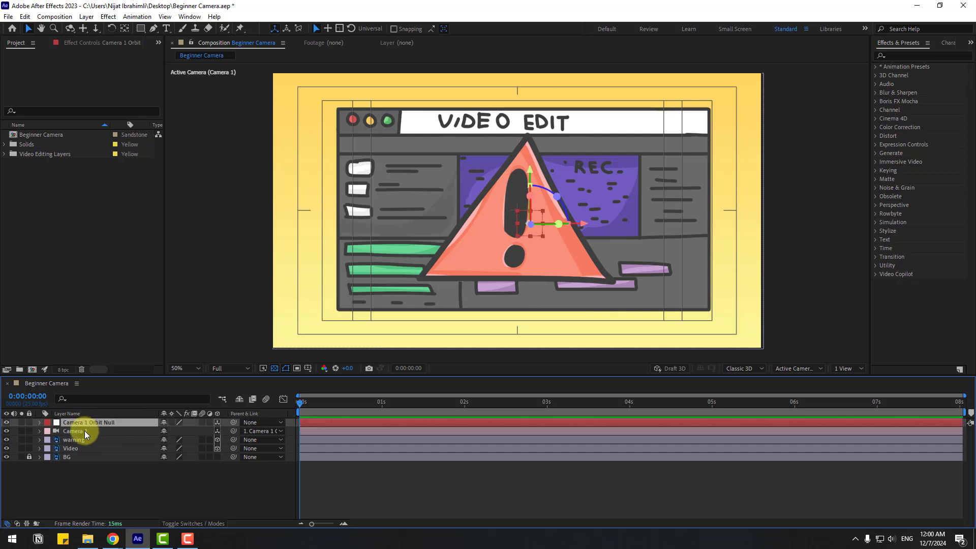
pyautogui.press('r')
pyautogui.moveTo(175, 451); pyautogui.dragTo(196, 458)
pyautogui.hotkey('ctrl', 'z')
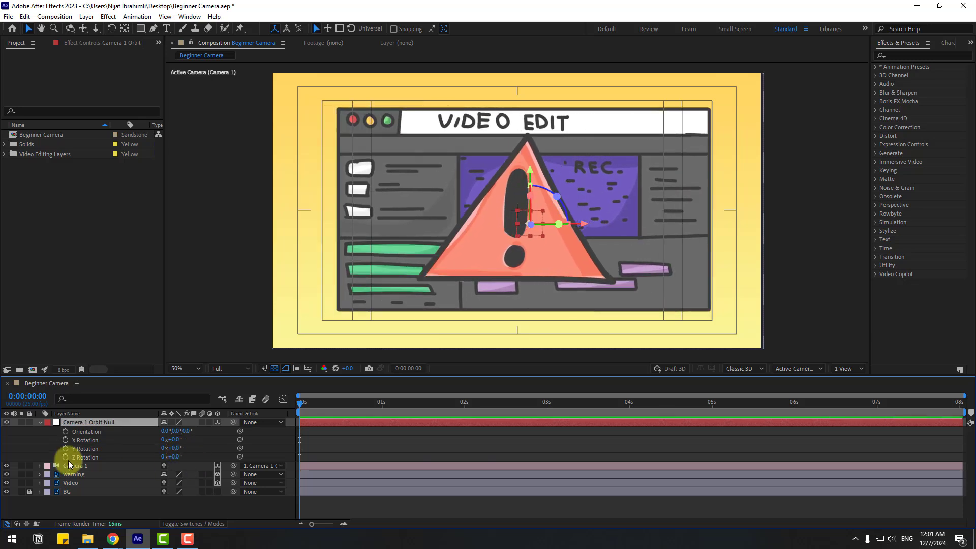
pyautogui.click(65, 449)
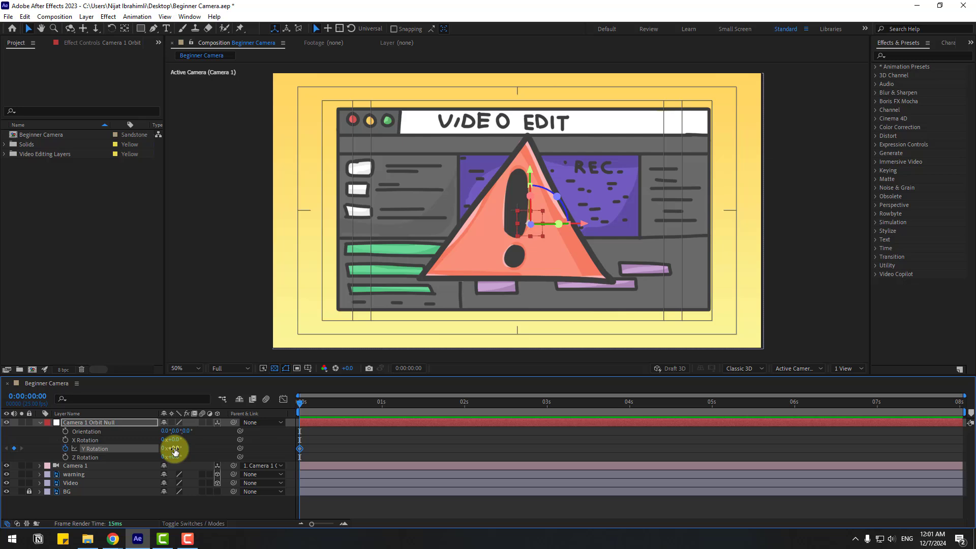
pyautogui.moveTo(171, 449); pyautogui.dragTo(178, 447)
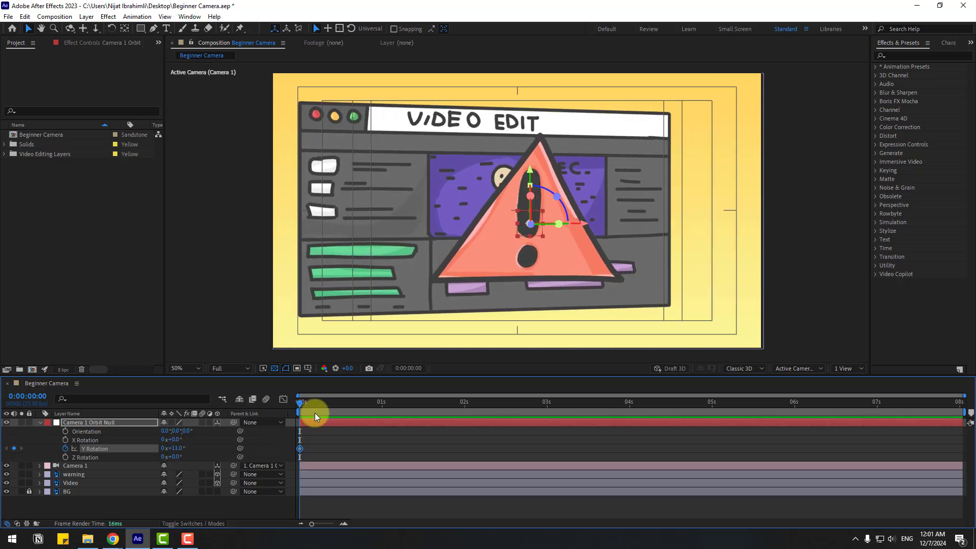
pyautogui.moveTo(319, 404); pyautogui.dragTo(380, 411)
pyautogui.moveTo(175, 450)
pyautogui.mouseDown()
pyautogui.moveTo(185, 449)
pyautogui.moveTo(169, 449)
pyautogui.moveTo(181, 458)
pyautogui.mouseUp()
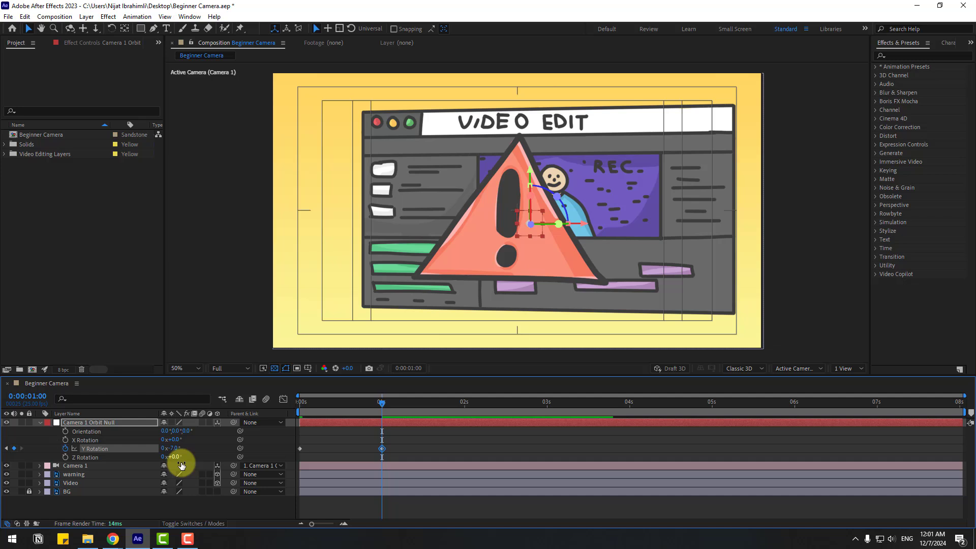
pyautogui.moveTo(465, 408); pyautogui.dragTo(465, 407)
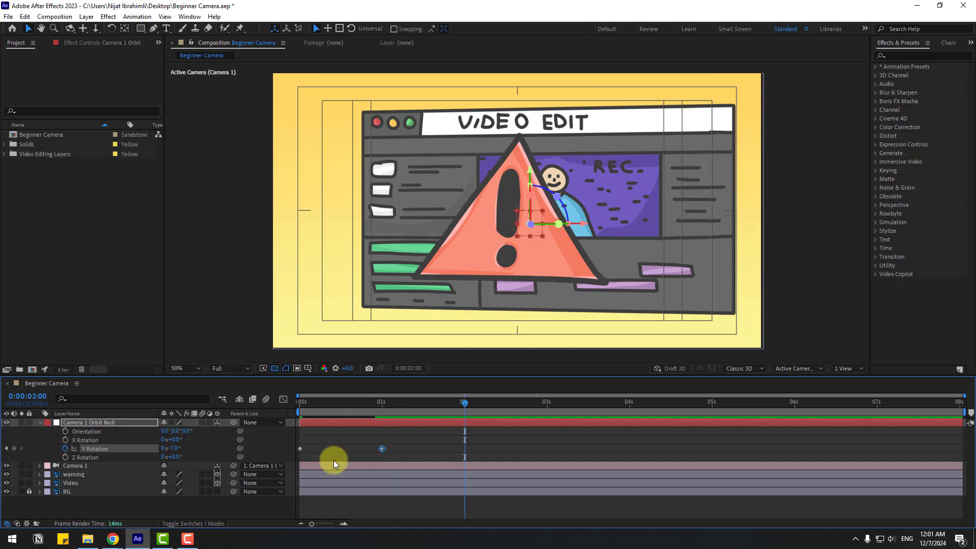
pyautogui.hotkey('ctrl', 'v')
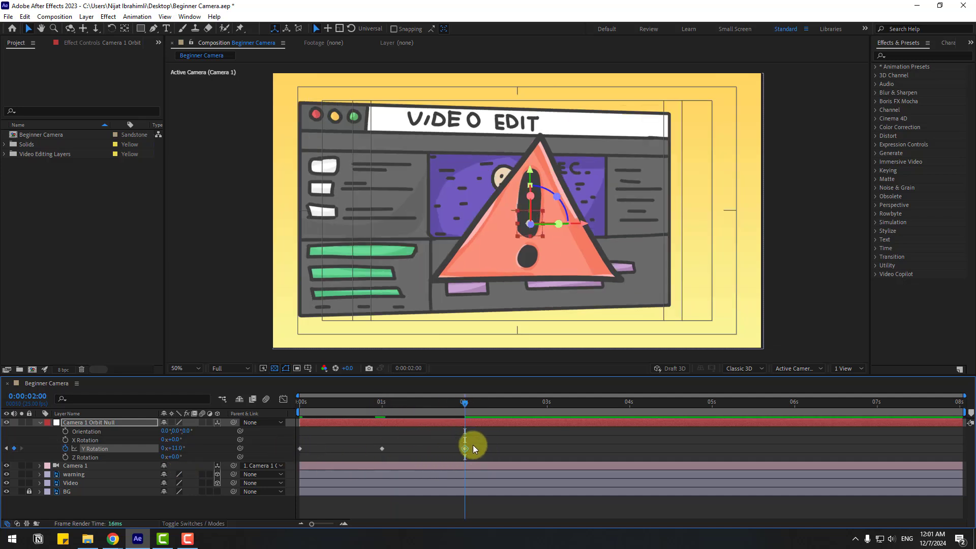
# Step: Apply Easy Ease to the three Y Rotation keyframes, end the work area at 2 seconds, and preview
pyautogui.moveTo(489, 442); pyautogui.dragTo(300, 449)
pyautogui.rightClick(299, 449)
pyautogui.moveTo(328, 442)
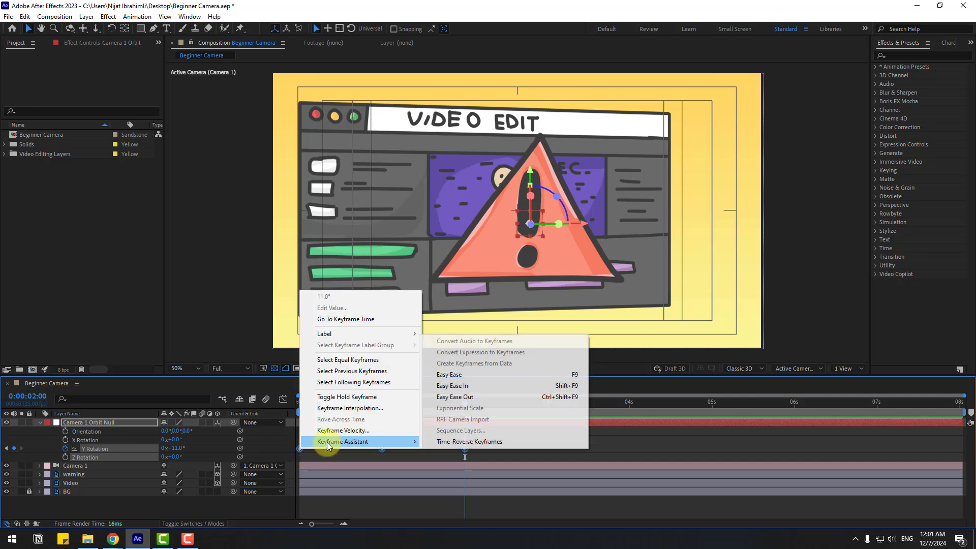
pyautogui.click(475, 374)
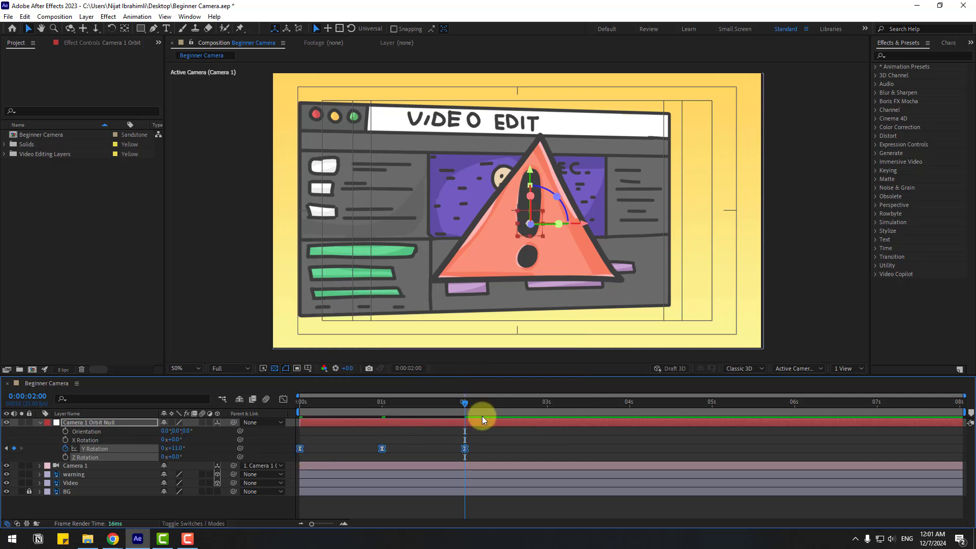
pyautogui.press('n')
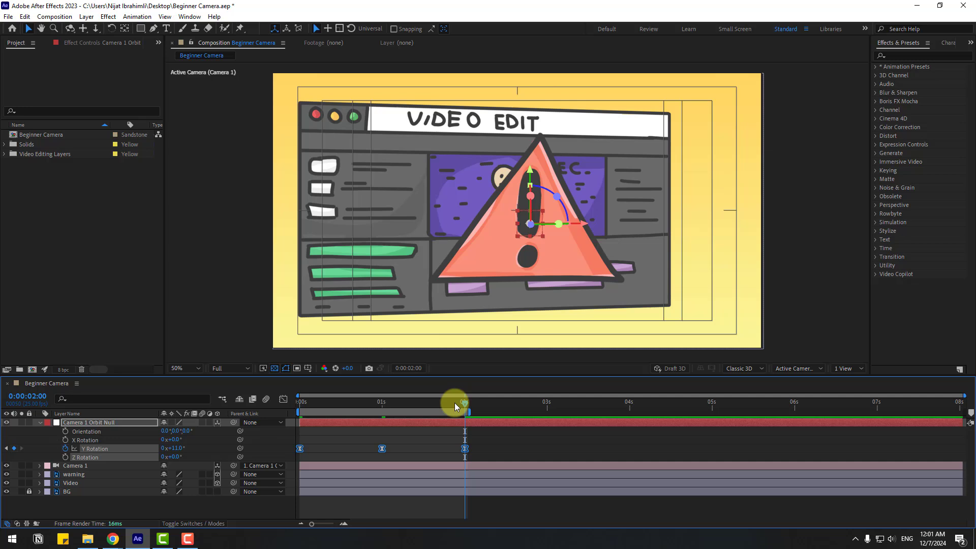
pyautogui.moveTo(454, 403); pyautogui.dragTo(451, 402)
pyautogui.press('space')
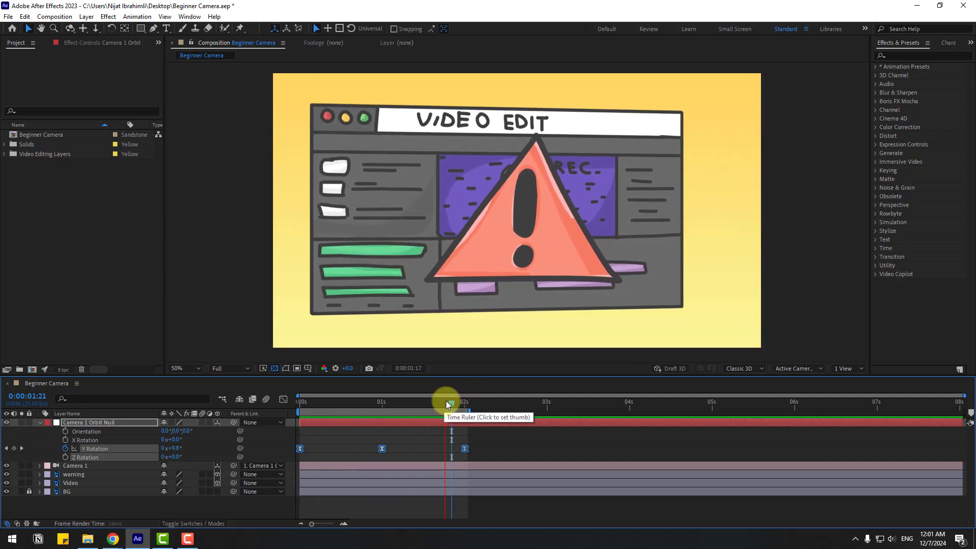
pyautogui.click(444, 401)
pyautogui.moveTo(443, 398); pyautogui.dragTo(281, 409)
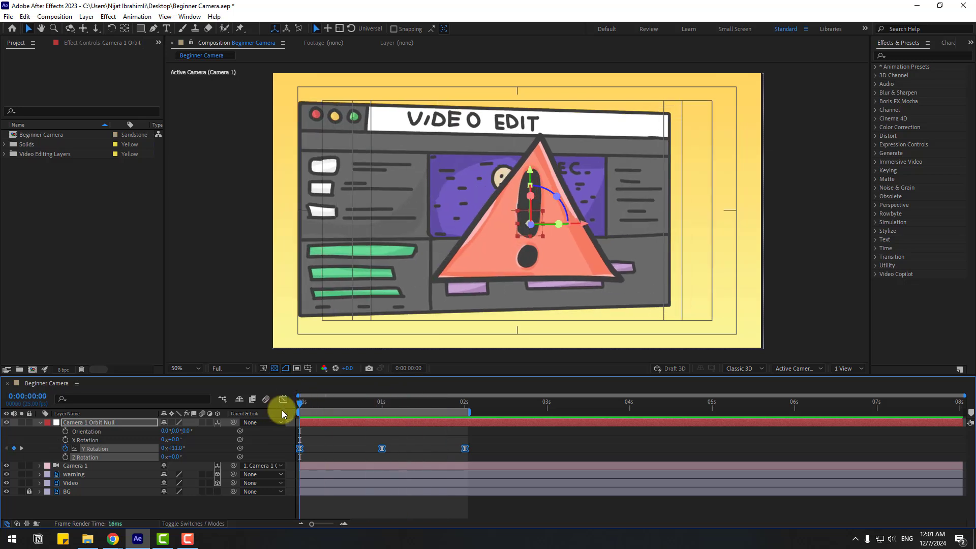
pyautogui.click(71, 501)
# Step: Expand Camera 1's Camera Options and turn Depth of Field on
pyautogui.click(73, 465)
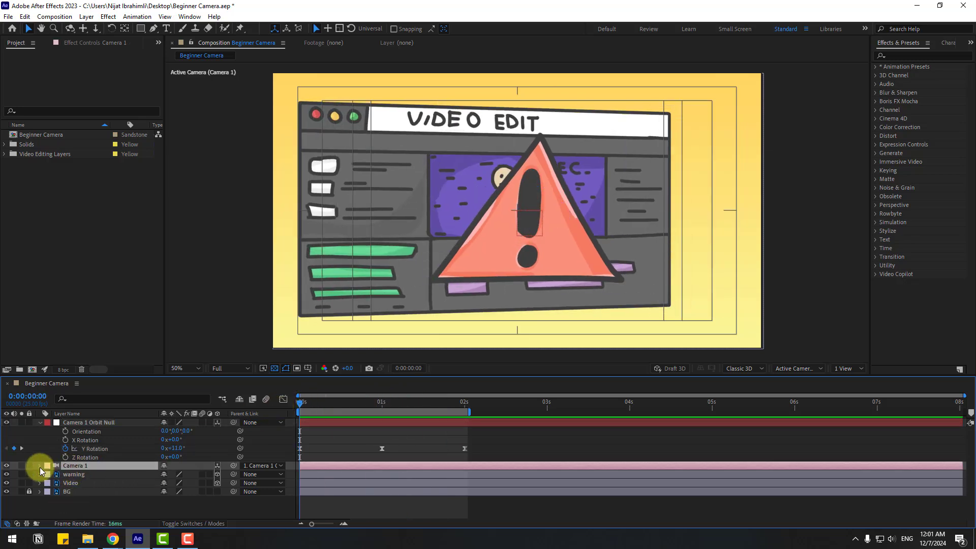
pyautogui.click(39, 465)
pyautogui.click(51, 493)
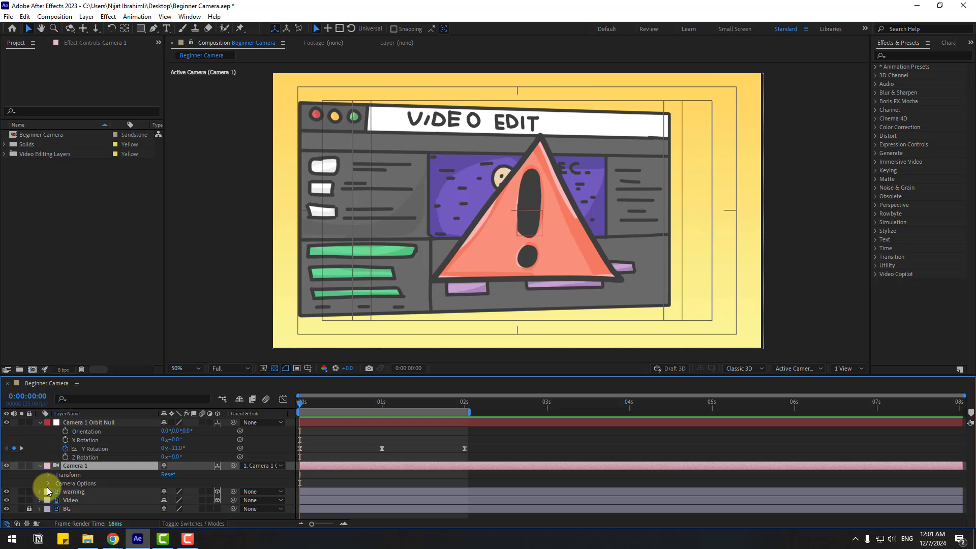
pyautogui.click(48, 482)
pyautogui.scroll(-4, 61, 488)
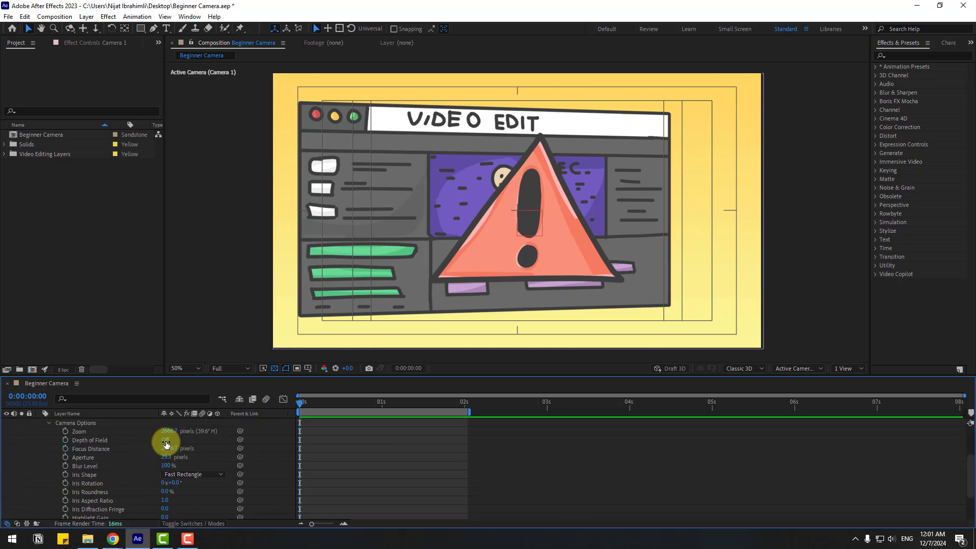
pyautogui.click(165, 440)
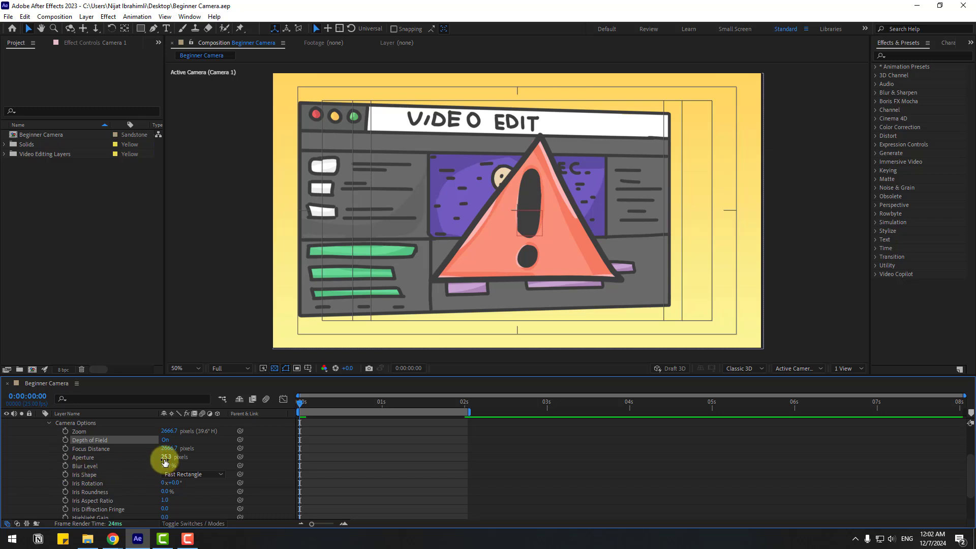
# Step: Set Aperture to 100 pixels and Blur Level to 500%, then scrub to check the blur
pyautogui.click(165, 458)
pyautogui.write('100')
pyautogui.press('Return')
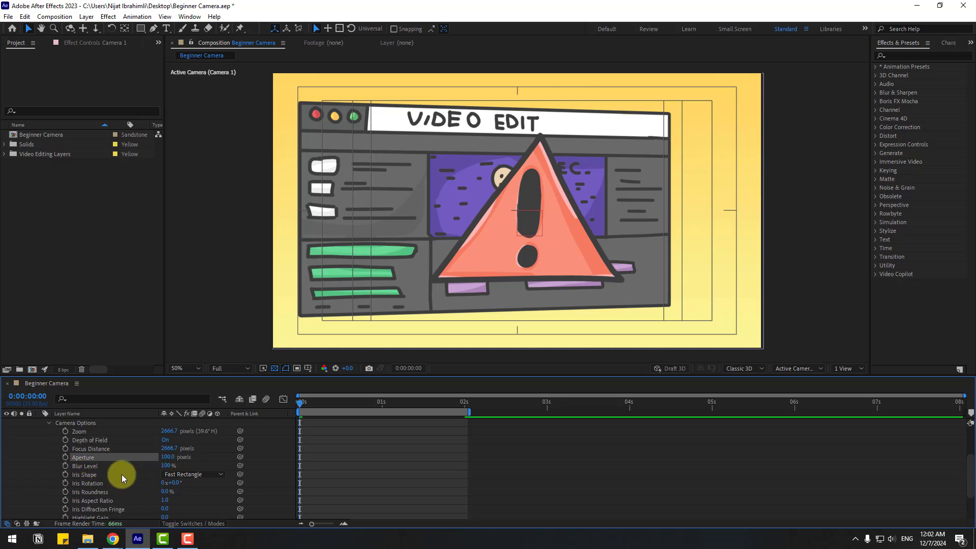
pyautogui.click(168, 466)
pyautogui.write('500')
pyautogui.press('Return')
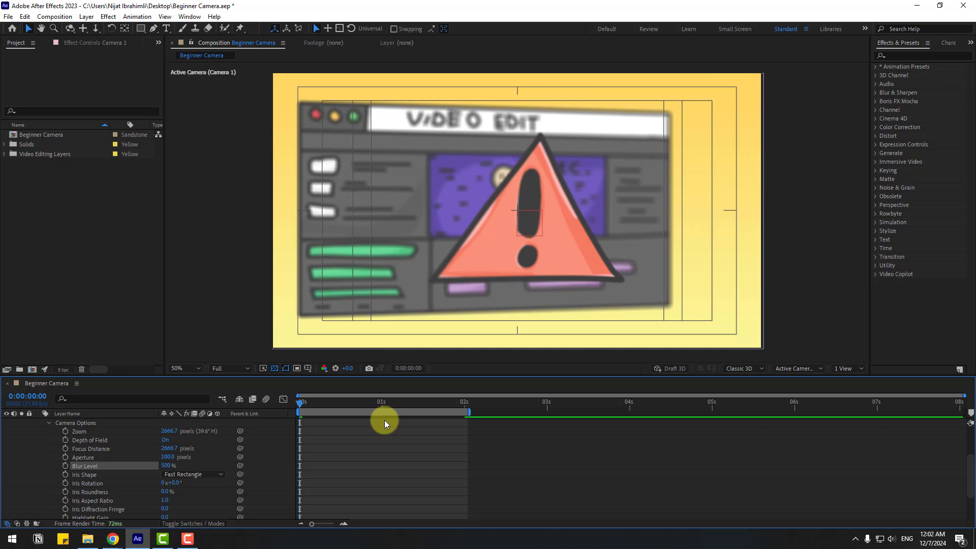
pyautogui.moveTo(304, 400)
pyautogui.mouseDown()
pyautogui.moveTo(385, 407)
pyautogui.moveTo(312, 410)
pyautogui.mouseUp()
pyautogui.press('.')
# Step: Adjust Camera 1's Focus Distance to 2411.7 pixels, with preview resolution back at Full
pyautogui.scroll(3, 105, 447)
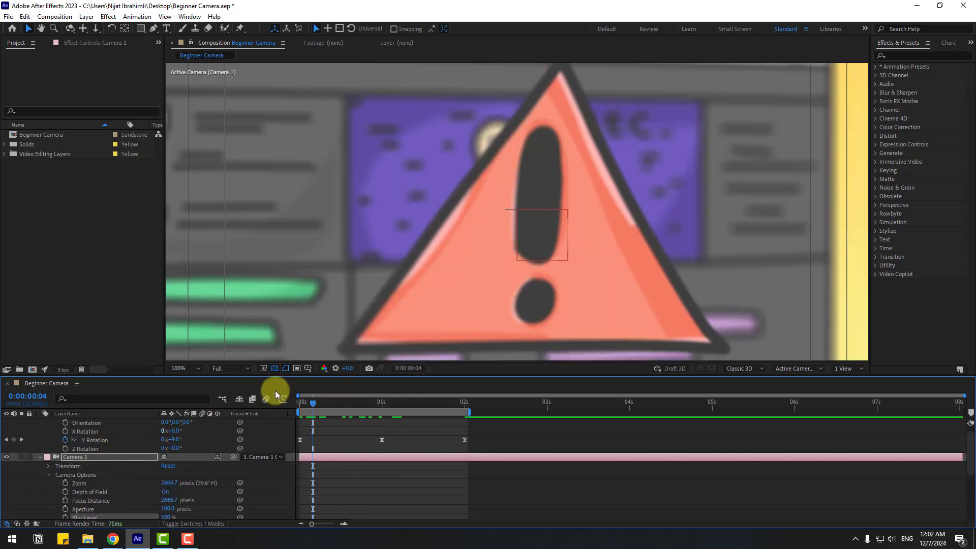
pyautogui.click(231, 368)
pyautogui.click(230, 414)
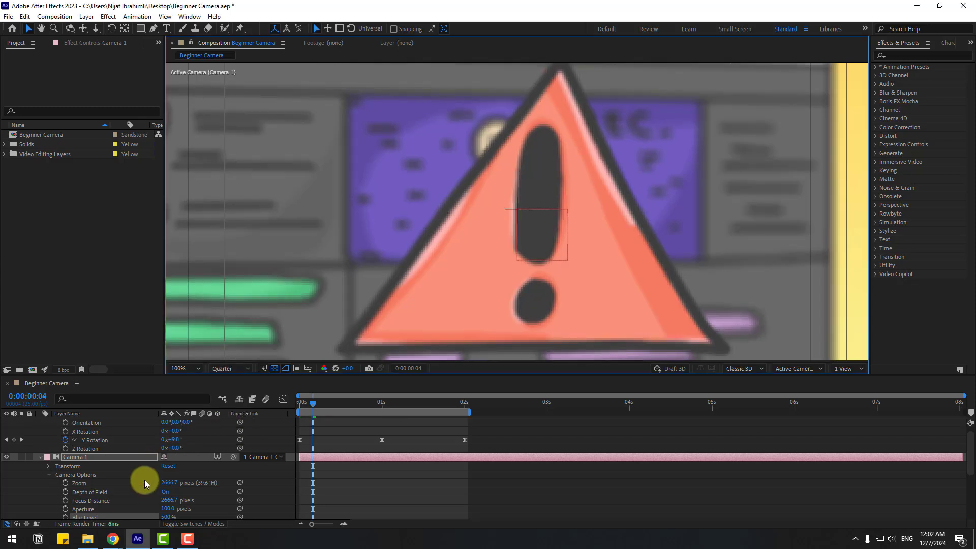
pyautogui.scroll(-1, 142, 488)
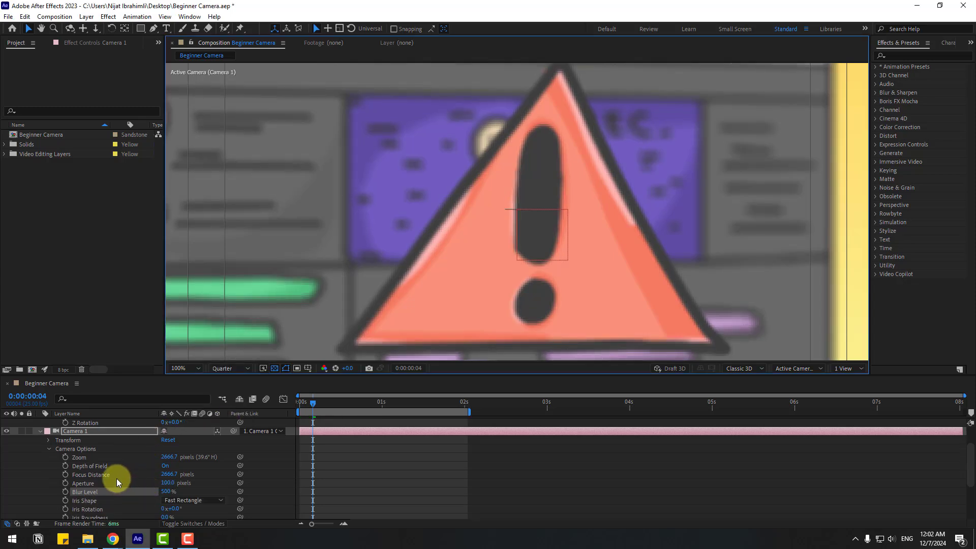
pyautogui.click(88, 474)
pyautogui.moveTo(166, 474); pyautogui.dragTo(200, 476)
pyautogui.click(233, 368)
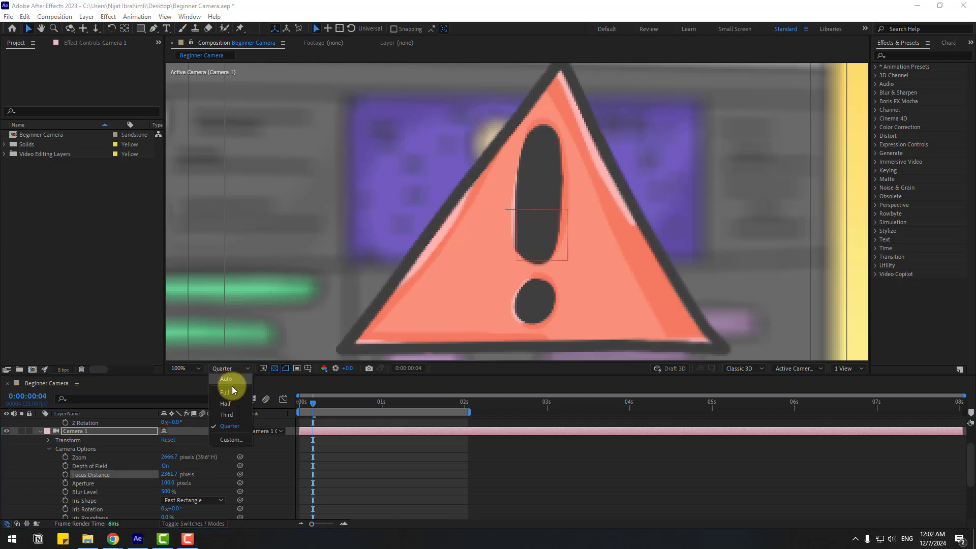
pyautogui.click(234, 391)
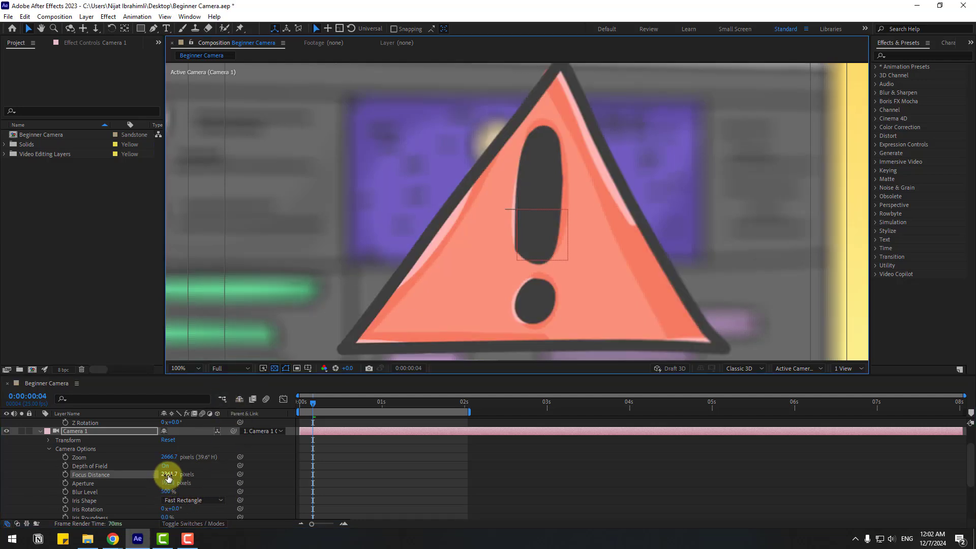
pyautogui.moveTo(168, 478); pyautogui.dragTo(198, 480)
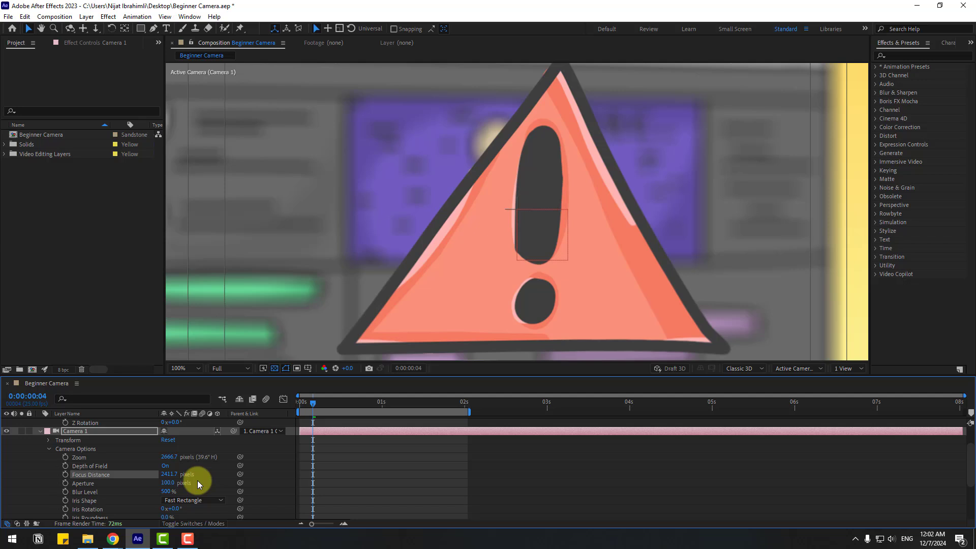
pyautogui.scroll(-4, 523, 288)
pyautogui.scroll(2, 528, 292)
# Step: Preview the blurred camera sway and stop playback at frame 22
pyautogui.click(543, 452)
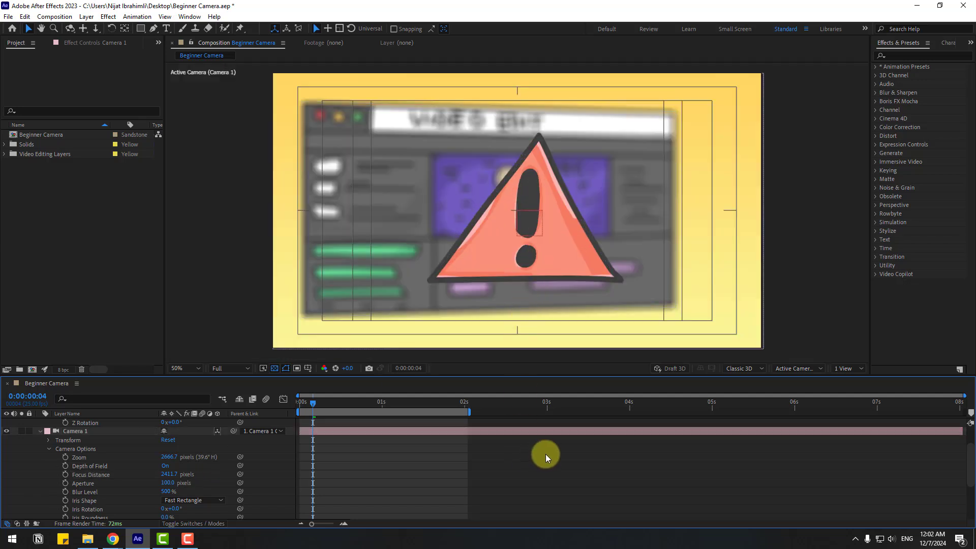
pyautogui.press('space')
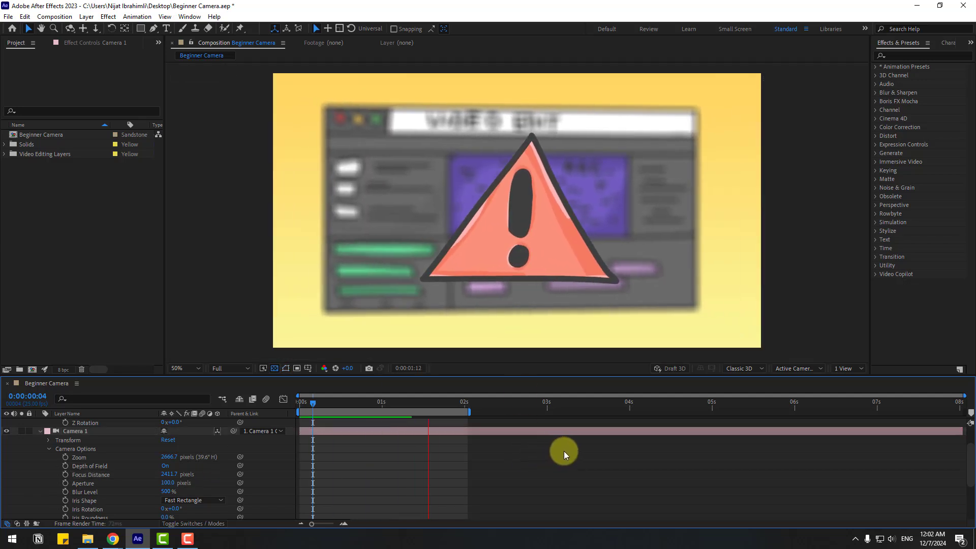
pyautogui.click(371, 401)
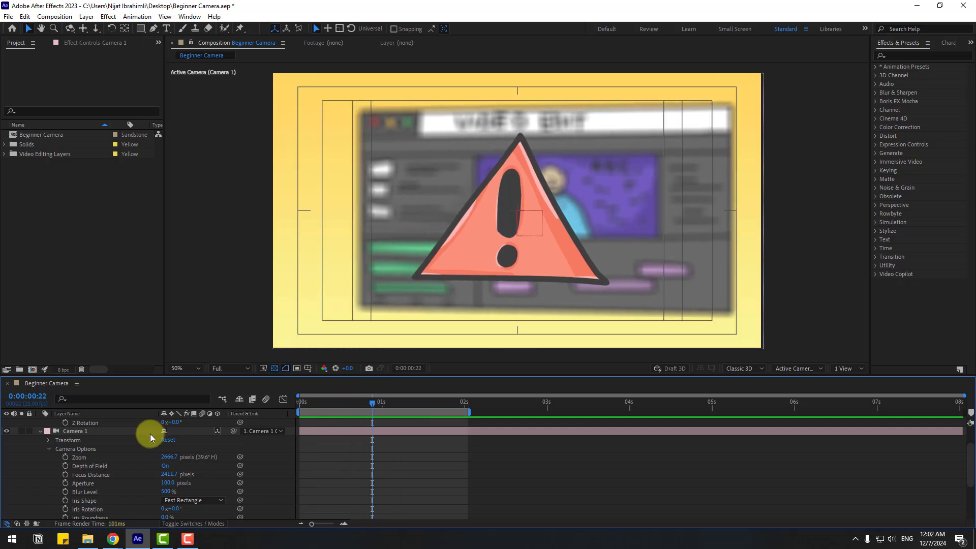
pyautogui.scroll(2, 150, 434)
# Step: Collapse Camera 1 and its orbit null, then add a new Spot-type light, Spot Light 1
pyautogui.click(39, 466)
pyautogui.click(39, 422)
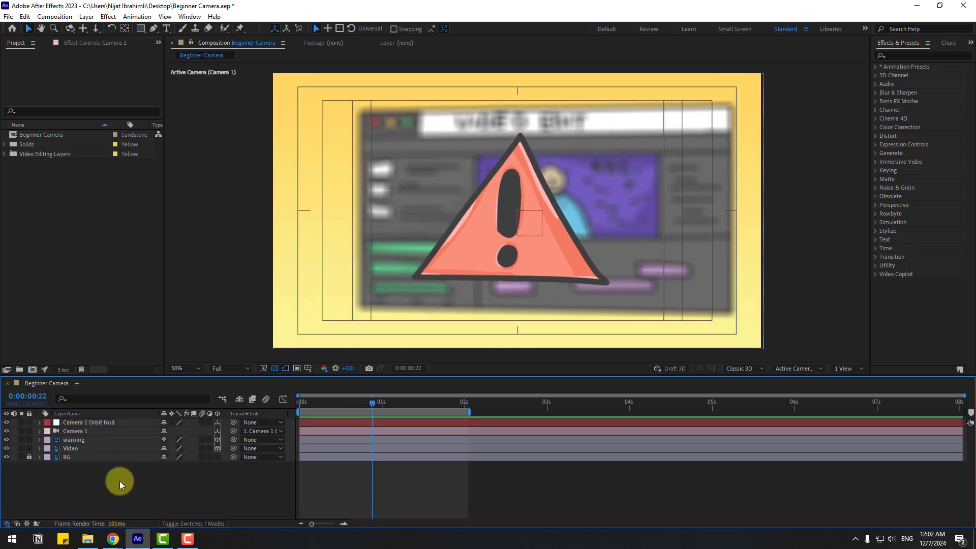
pyautogui.rightClick(83, 486)
pyautogui.moveTo(180, 366)
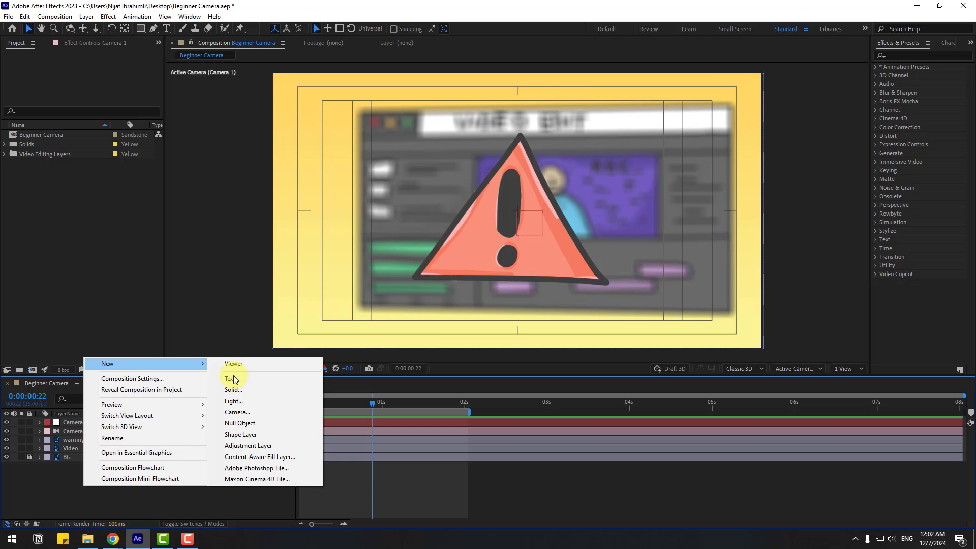
pyautogui.click(226, 400)
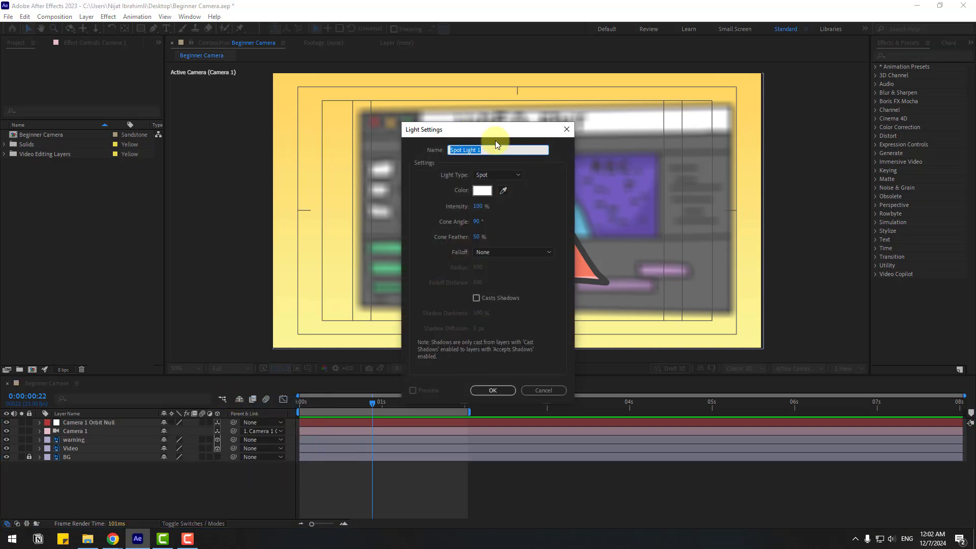
pyautogui.moveTo(496, 142); pyautogui.dragTo(763, 198)
pyautogui.click(754, 232)
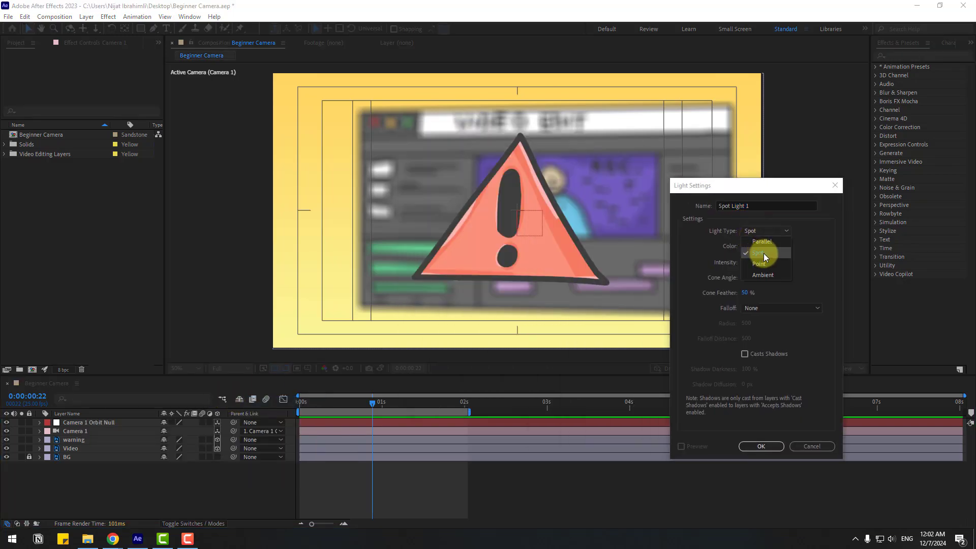
pyautogui.click(823, 328)
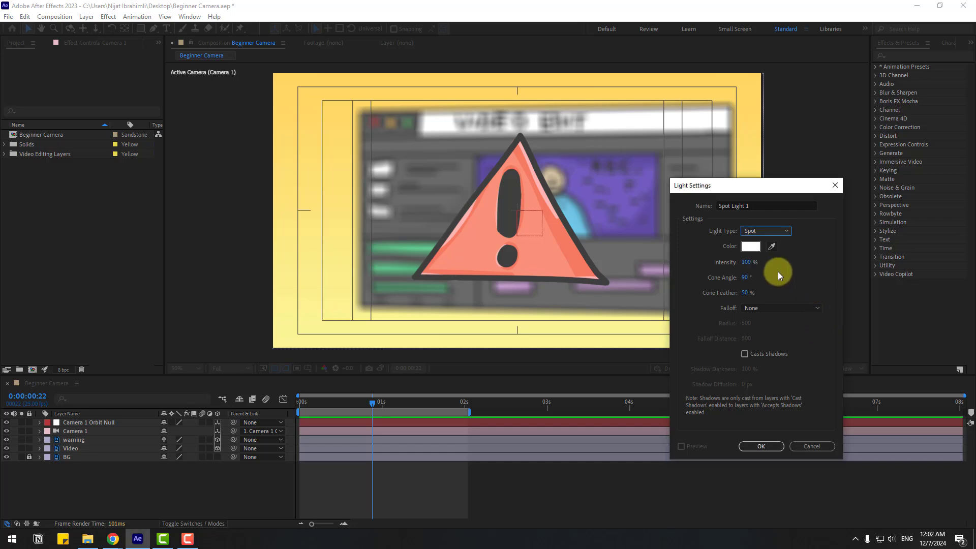
# Step: Create Spot Light 1 and turn off the Title/Action Safe guides in the viewer
pyautogui.click(764, 447)
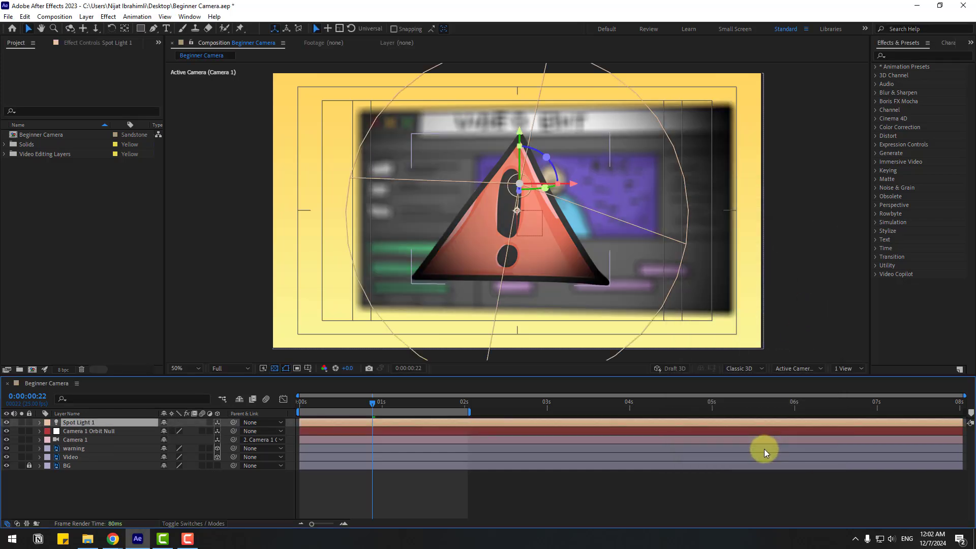
pyautogui.click(307, 367)
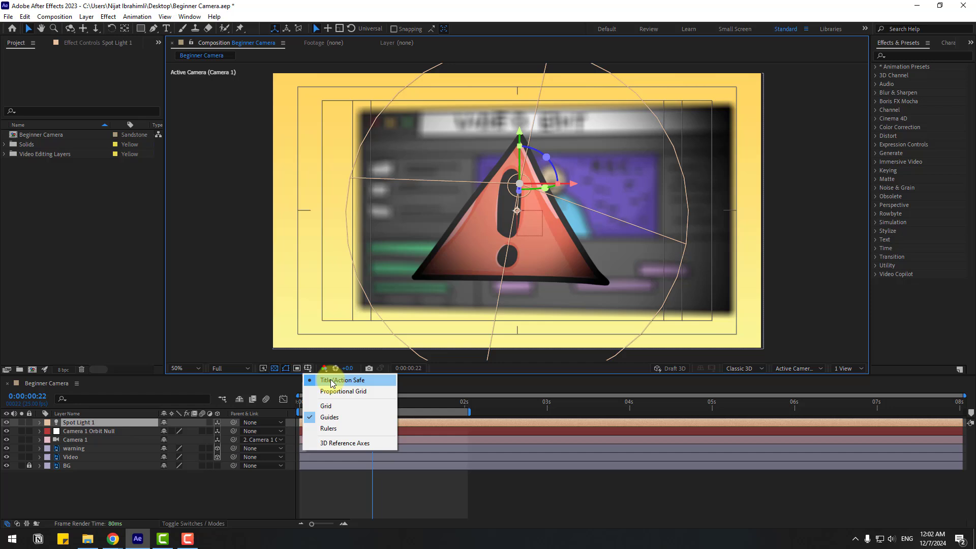
pyautogui.click(329, 382)
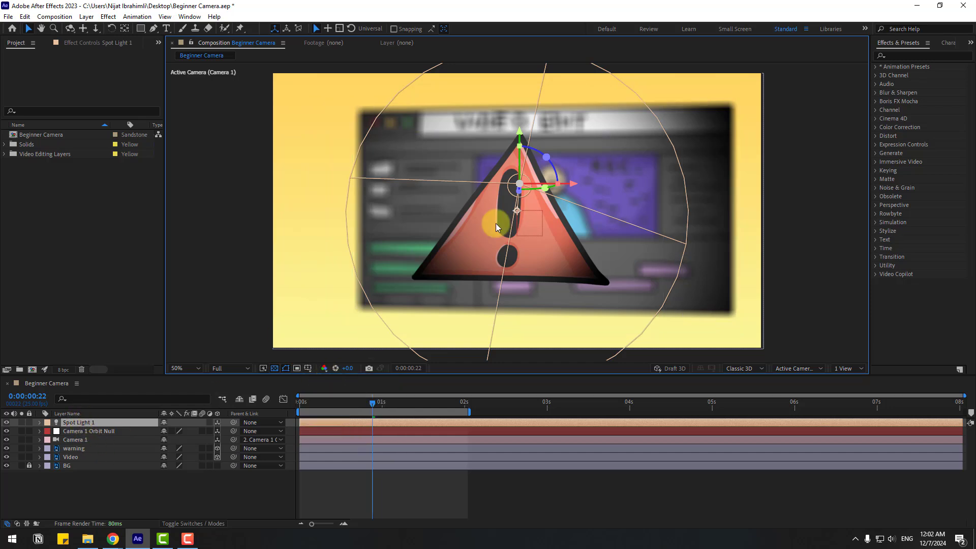
# Step: Position the spot light above the sign's upper left and preview the lit scene
pyautogui.moveTo(524, 149); pyautogui.dragTo(530, 201)
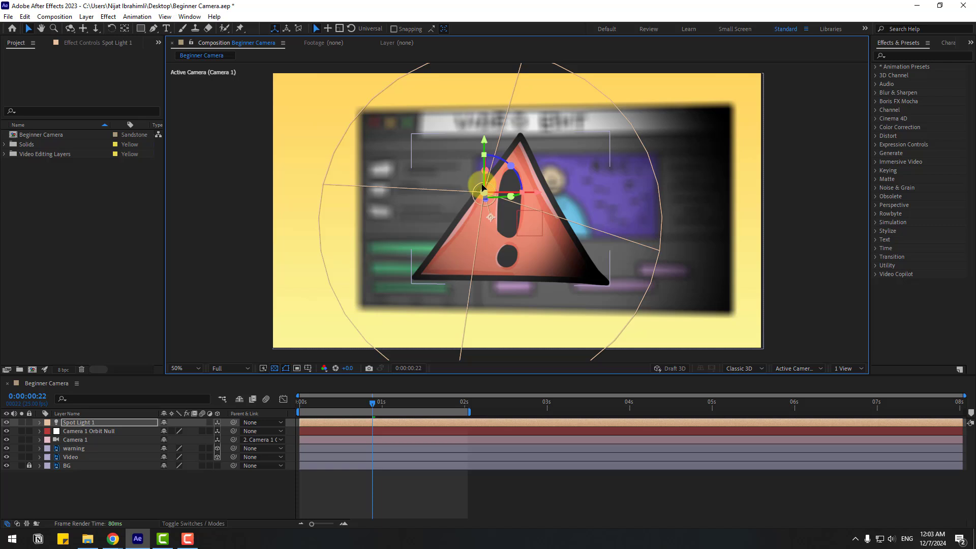
pyautogui.moveTo(482, 188); pyautogui.dragTo(440, 162)
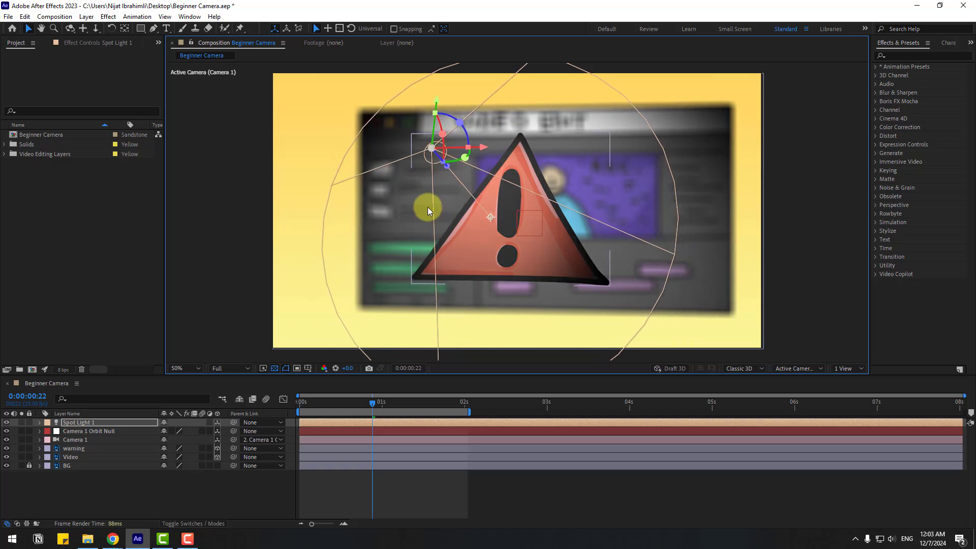
pyautogui.moveTo(427, 212); pyautogui.dragTo(386, 134)
pyautogui.press('space')
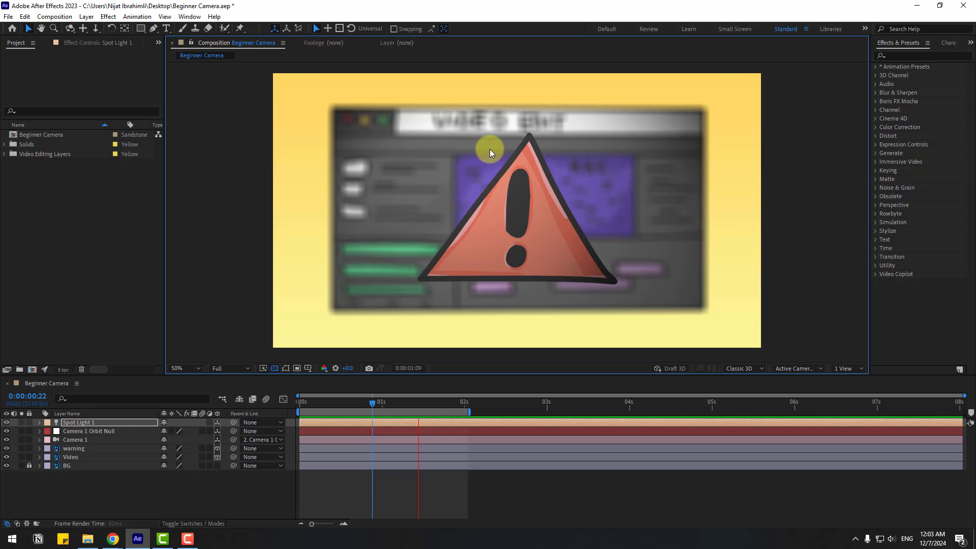
pyautogui.click(385, 404)
# Step: At 0s, enable Position keyframing on Spot Light 1 and move the light right
pyautogui.moveTo(386, 404); pyautogui.dragTo(145, 441)
pyautogui.click(39, 422)
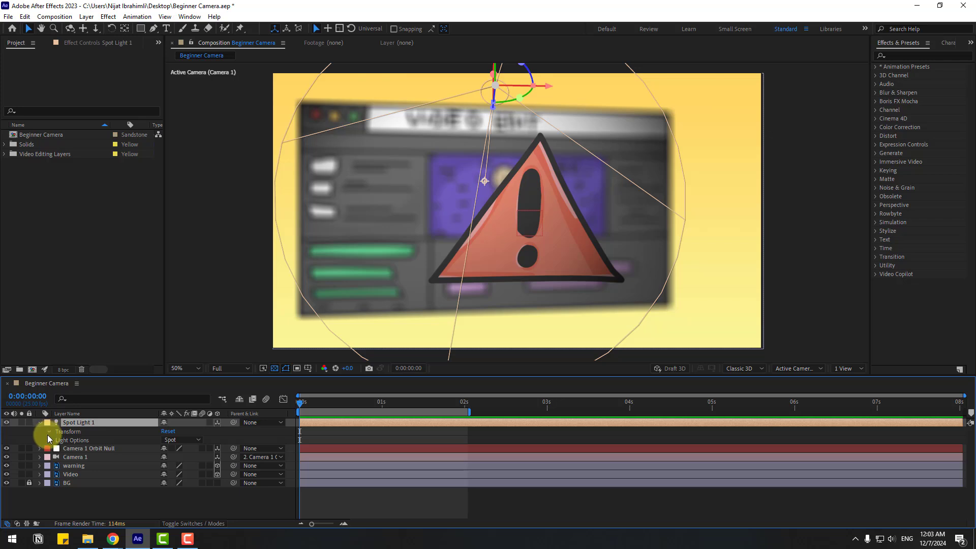
pyautogui.click(47, 432)
pyautogui.click(63, 449)
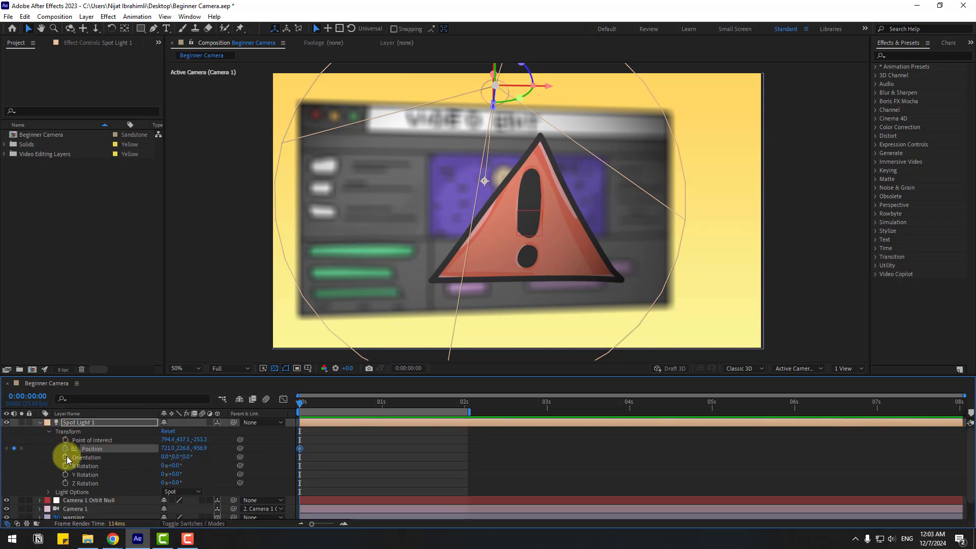
pyautogui.moveTo(523, 91); pyautogui.dragTo(627, 95)
# Step: Key the light further left at 1s and repeat the starting position at 2s
pyautogui.moveTo(349, 404); pyautogui.dragTo(382, 405)
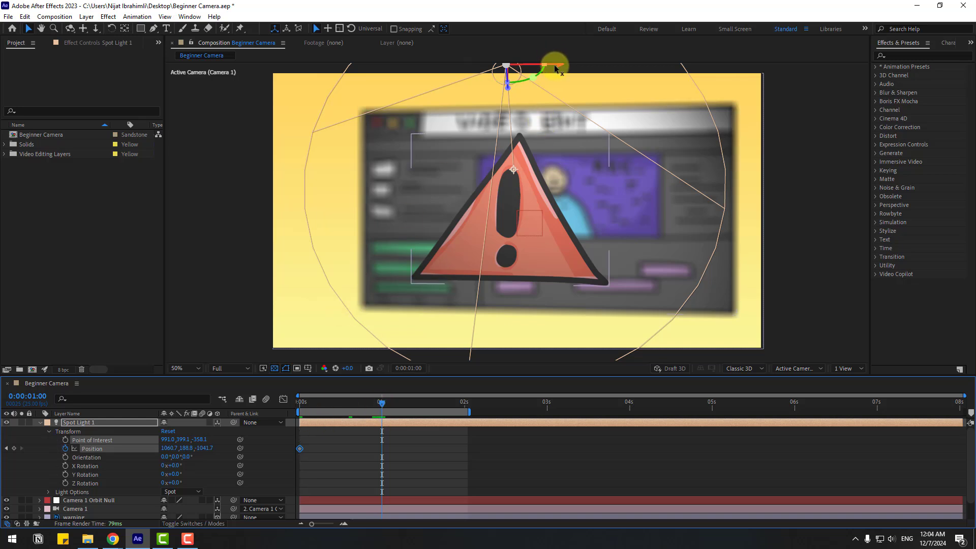
pyautogui.moveTo(556, 70); pyautogui.dragTo(498, 73)
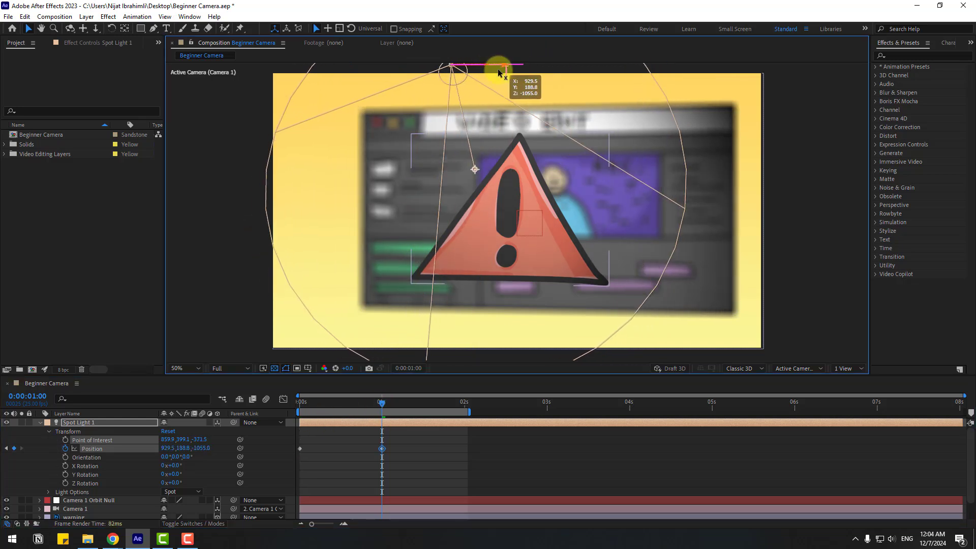
pyautogui.moveTo(169, 449); pyautogui.dragTo(139, 454)
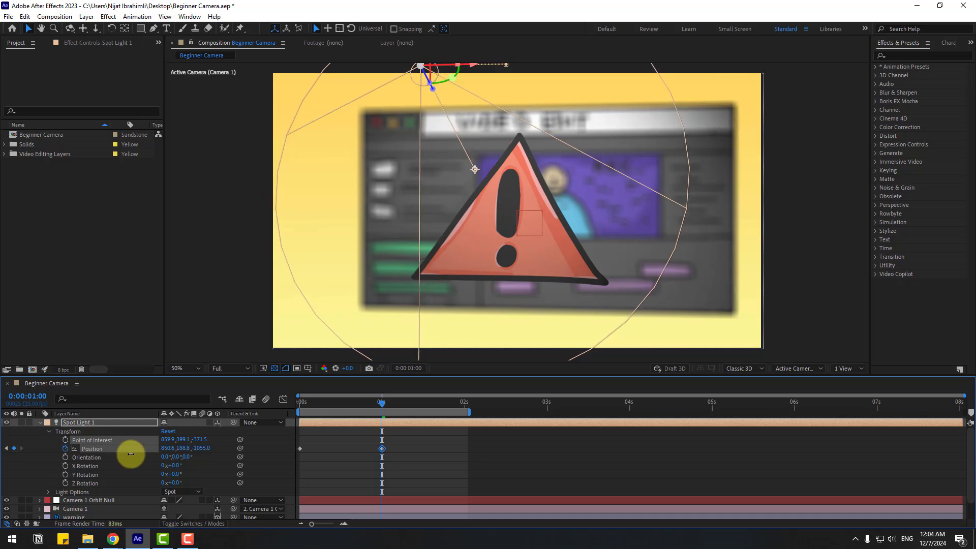
pyautogui.moveTo(449, 404); pyautogui.dragTo(465, 406)
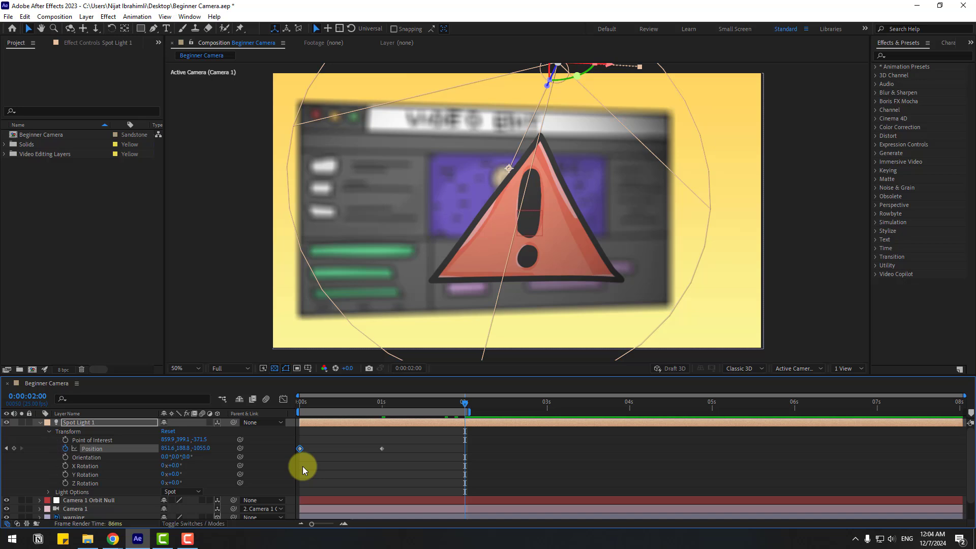
pyautogui.hotkey('ctrl', 'v')
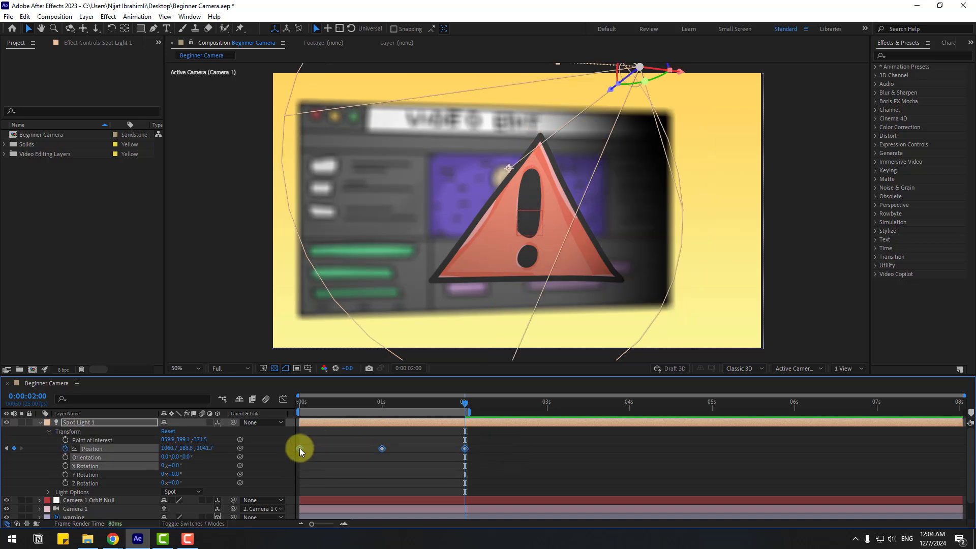
# Step: Apply Easy Ease to the Position keyframes and preview the light sweep
pyautogui.rightClick(300, 447)
pyautogui.moveTo(303, 441)
pyautogui.click(482, 474)
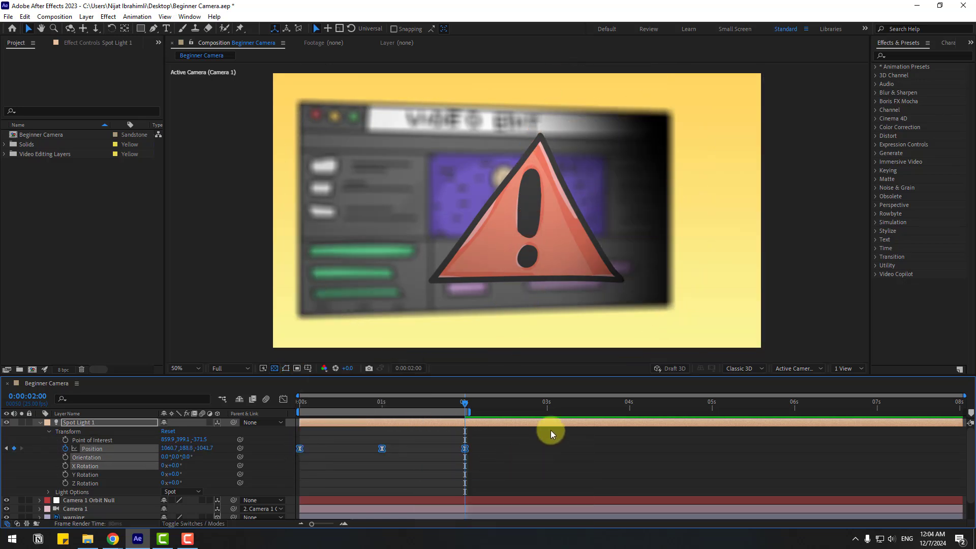
pyautogui.press('space')
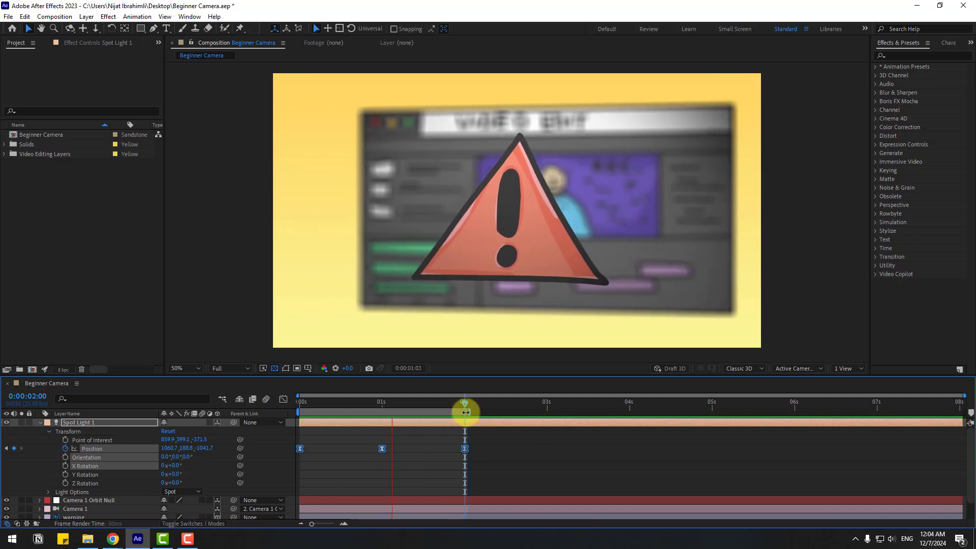
# Step: Stop the preview and drag the light's starting Position X to 883.7
pyautogui.press('space')
pyautogui.click(321, 448)
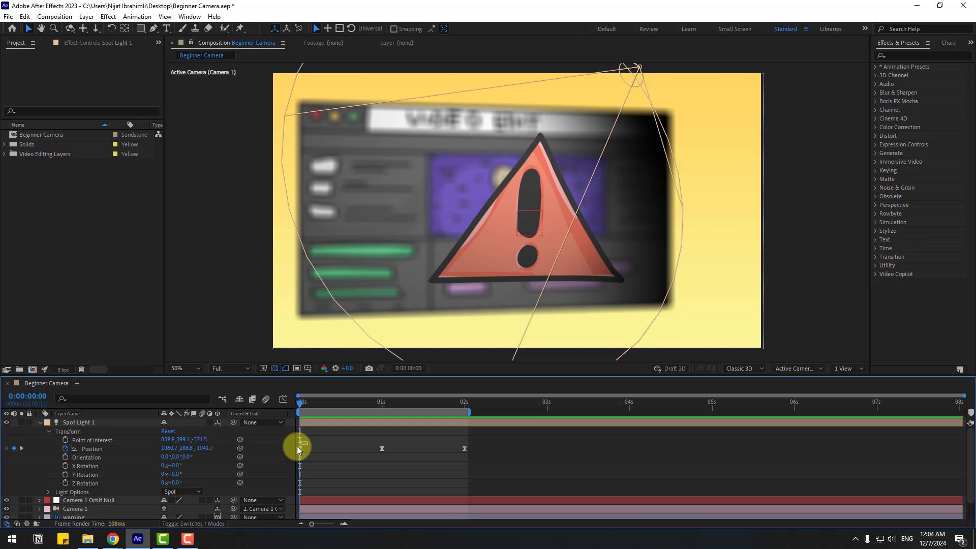
pyautogui.click(164, 454)
pyautogui.moveTo(169, 451); pyautogui.dragTo(82, 454)
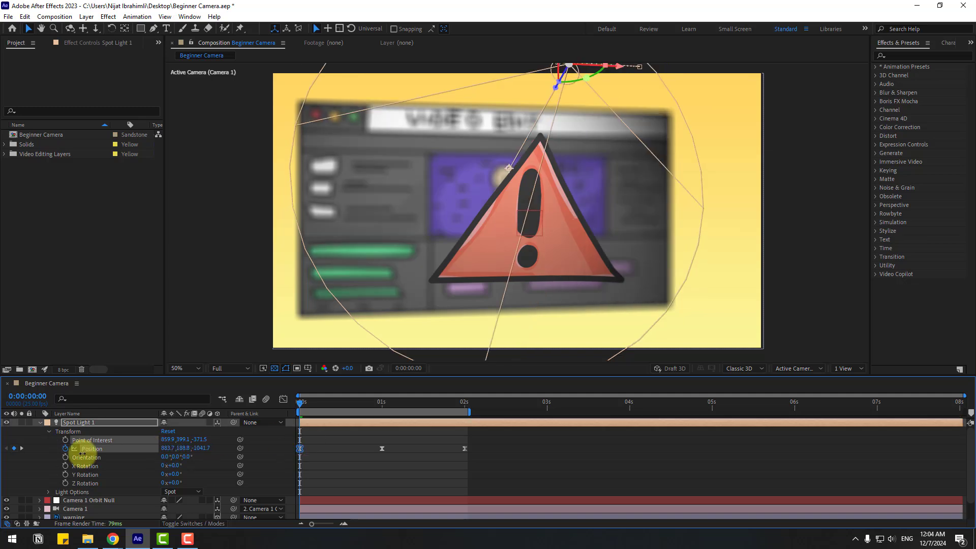
# Step: Select the 0s and 2s Position keyframes and preview the adjusted sweep
pyautogui.click(295, 453)
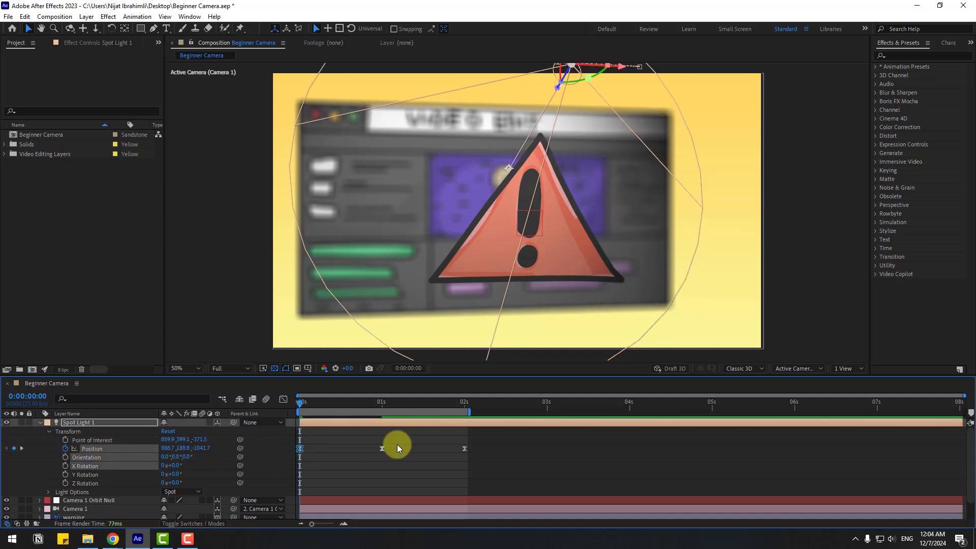
pyautogui.moveTo(451, 404); pyautogui.dragTo(464, 407)
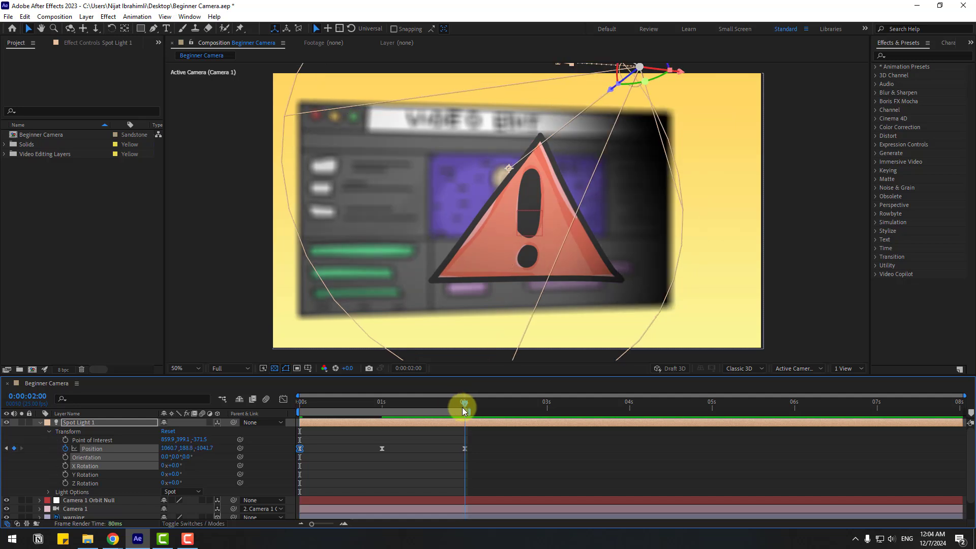
pyautogui.click(465, 448)
pyautogui.press('space')
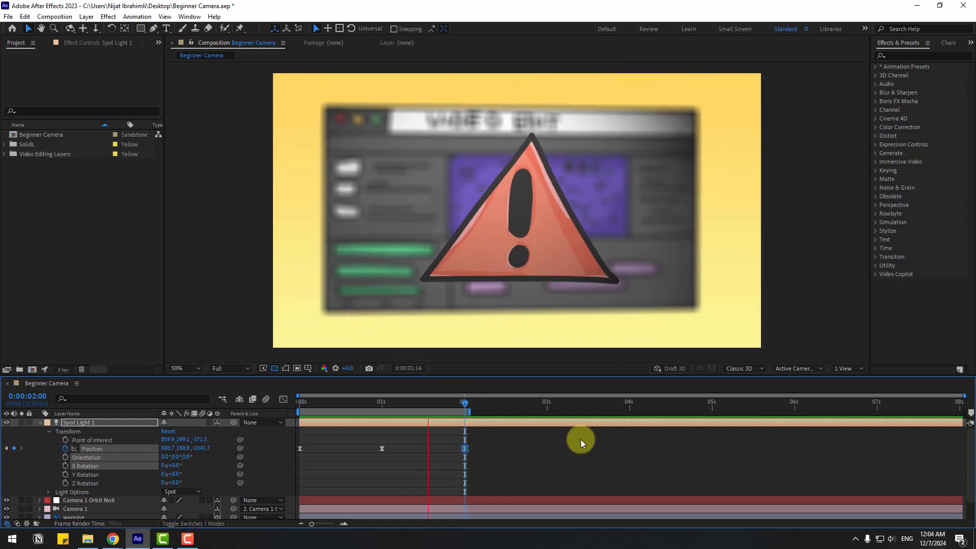